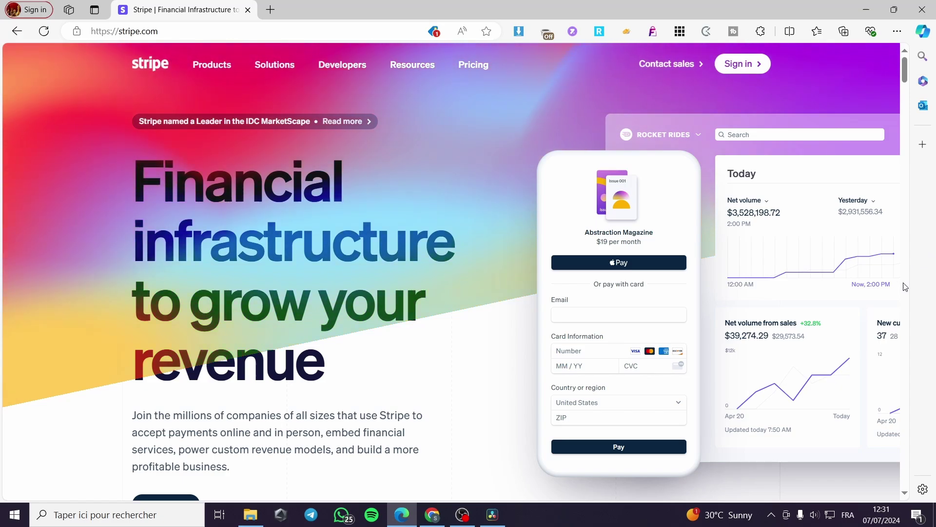
Open the Stripe account sign-up form with Start now
scroll(895, 289, "down", 3)
scroll(895, 289, "down", 4)
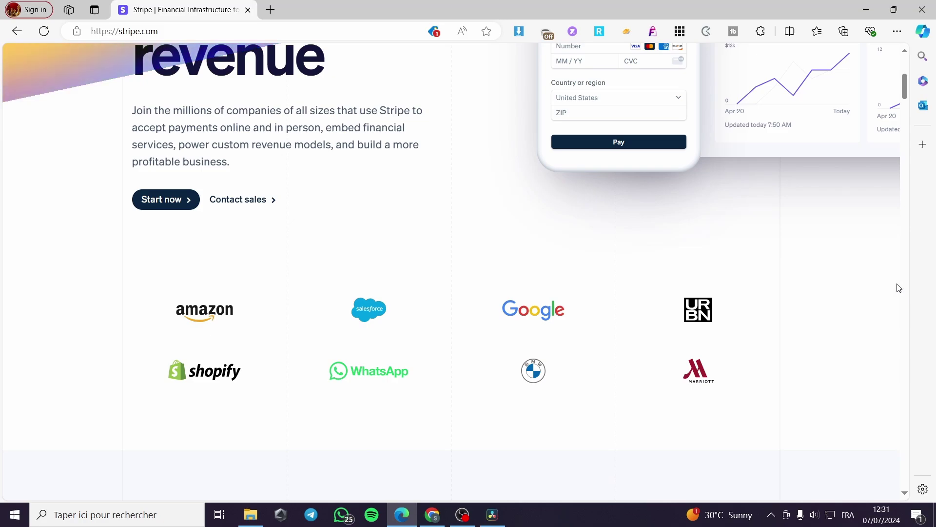
scroll(769, 301, "up", 7)
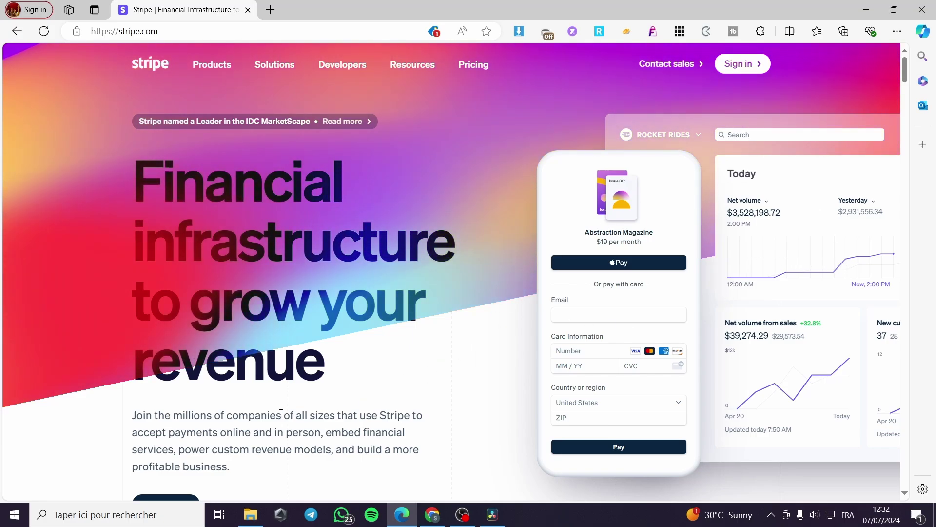
scroll(229, 438, "down", 1)
left_click(168, 444)
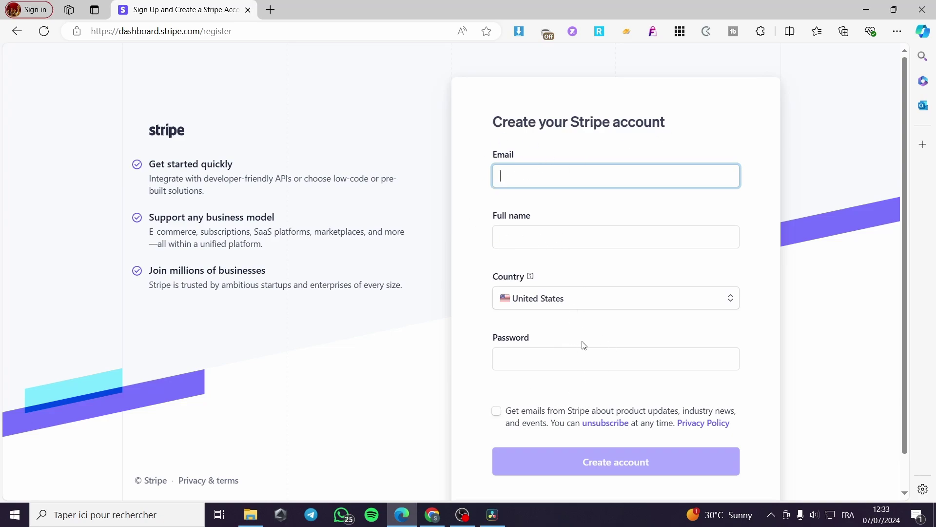
Fill the email and full name from saved autofill suggestions
scroll(614, 347, "down", 2)
scroll(629, 352, "up", 2)
left_click(572, 180)
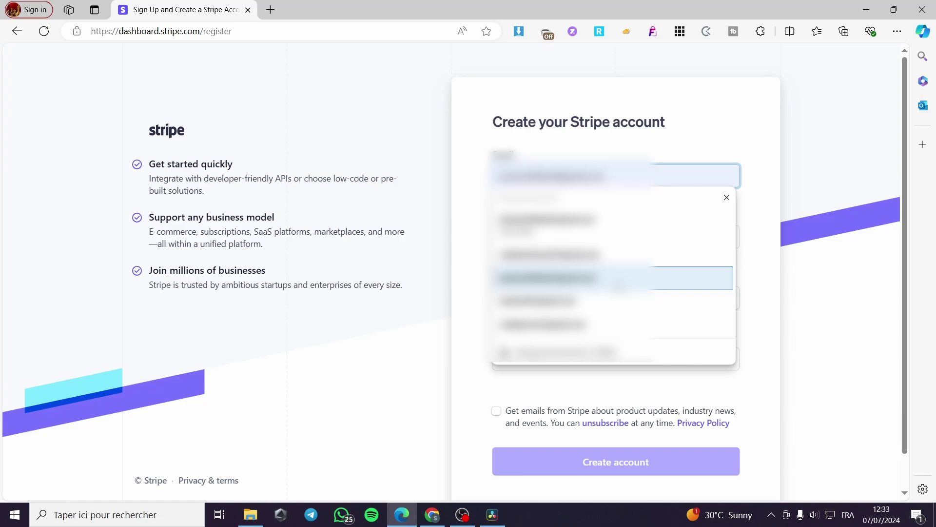
left_click(610, 278)
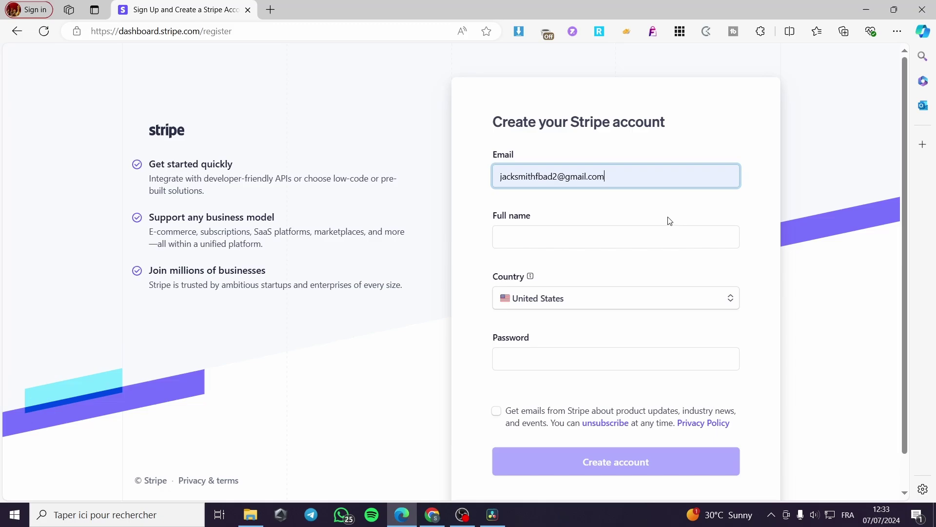
left_click(584, 238)
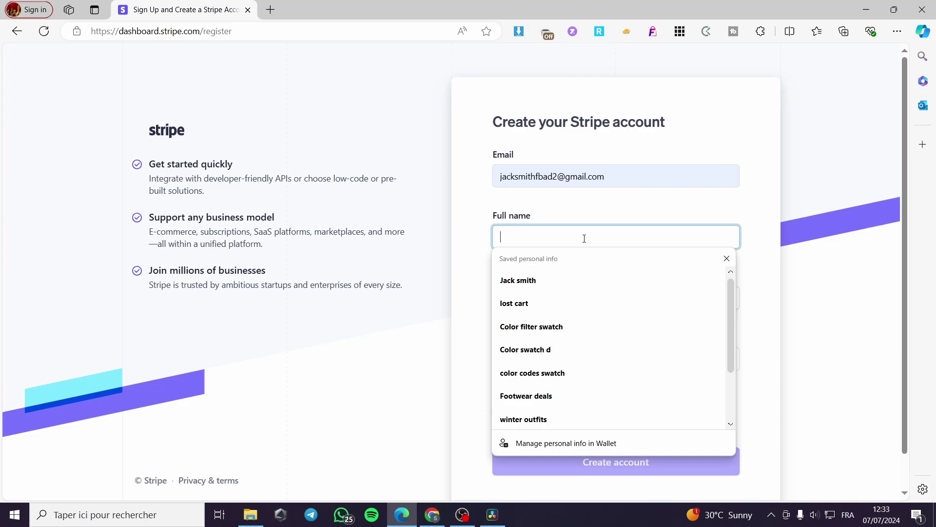
left_click(543, 274)
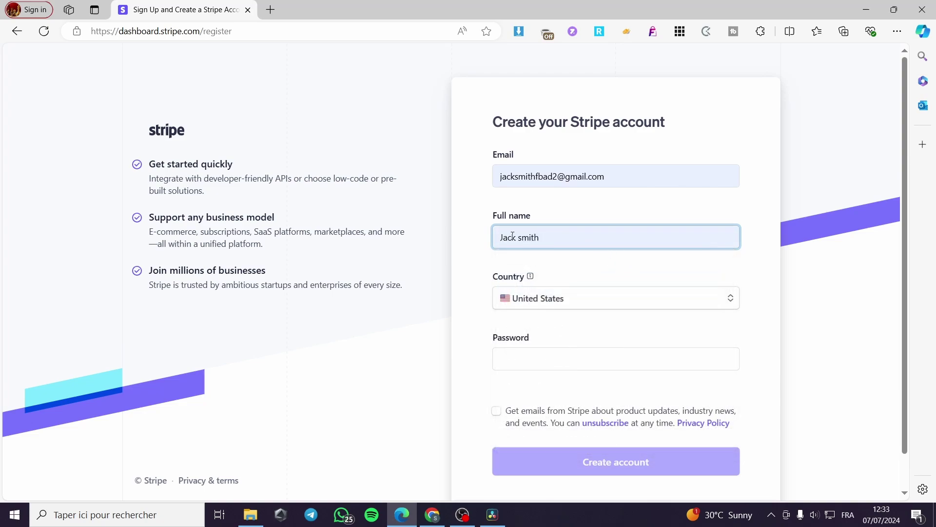
Keep United States as the country and enter the account password
left_click(596, 303)
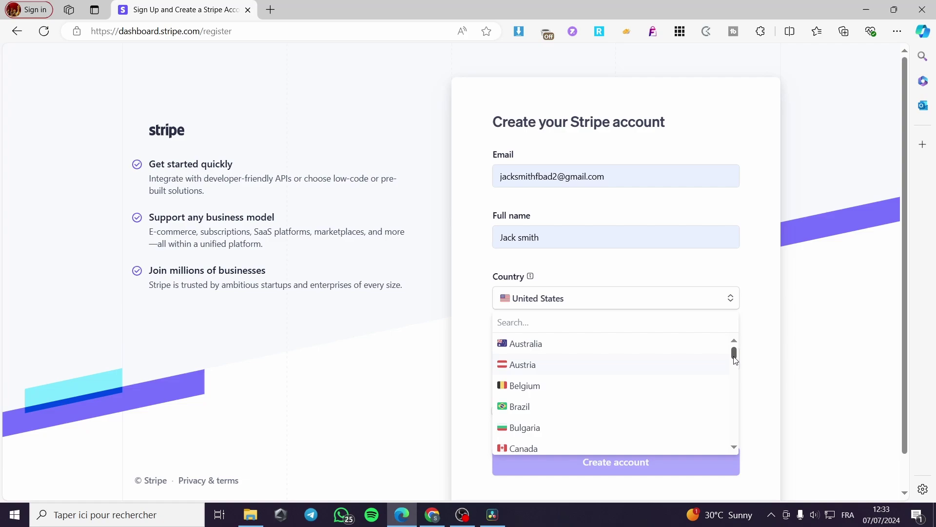
left_click_drag(734, 352, 738, 453)
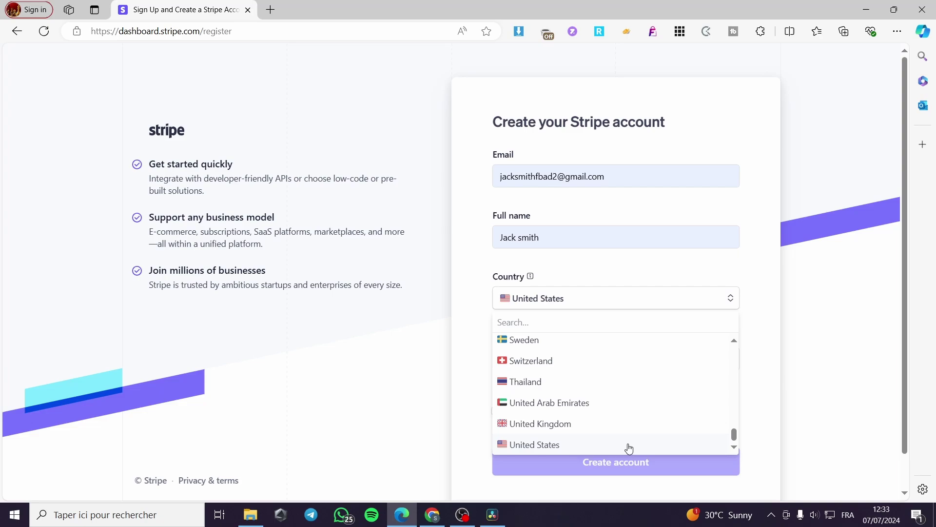
mouse_move(733, 438)
left_mouse_down()
mouse_move(741, 356)
mouse_move(734, 324)
mouse_move(726, 438)
left_mouse_up()
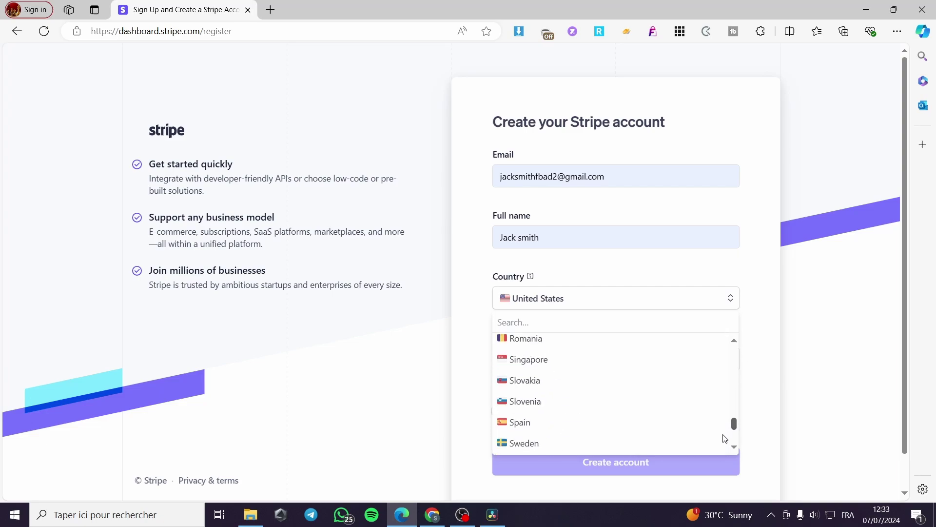
scroll(725, 439, "down", 3)
left_click(548, 444)
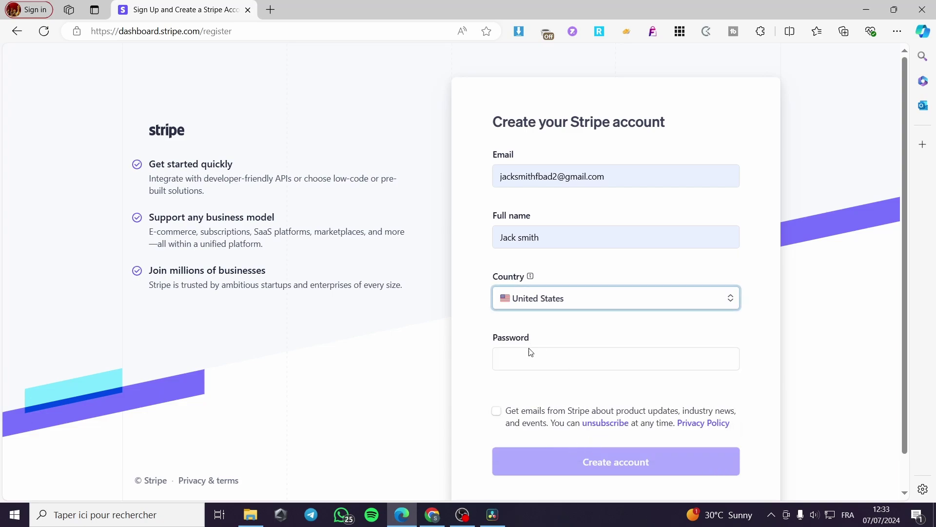
left_click(565, 350)
type("•••")
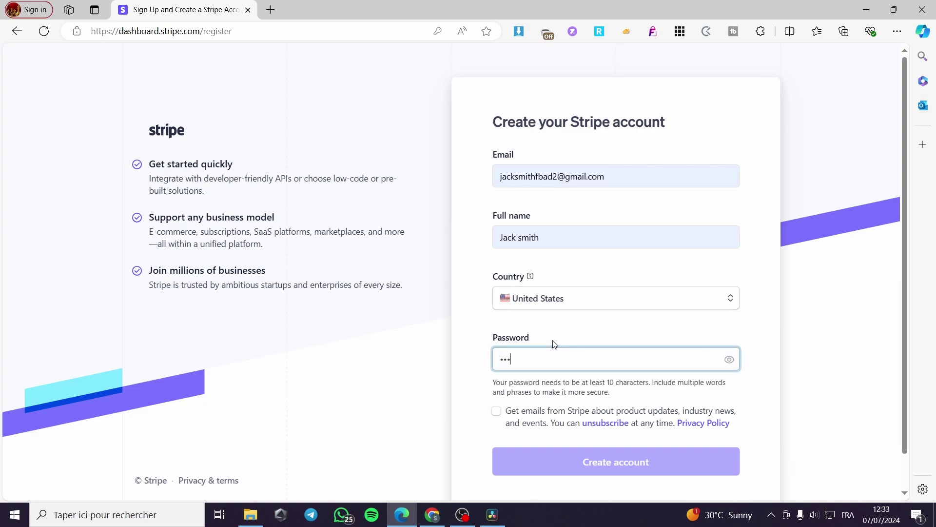
type("••••••••")
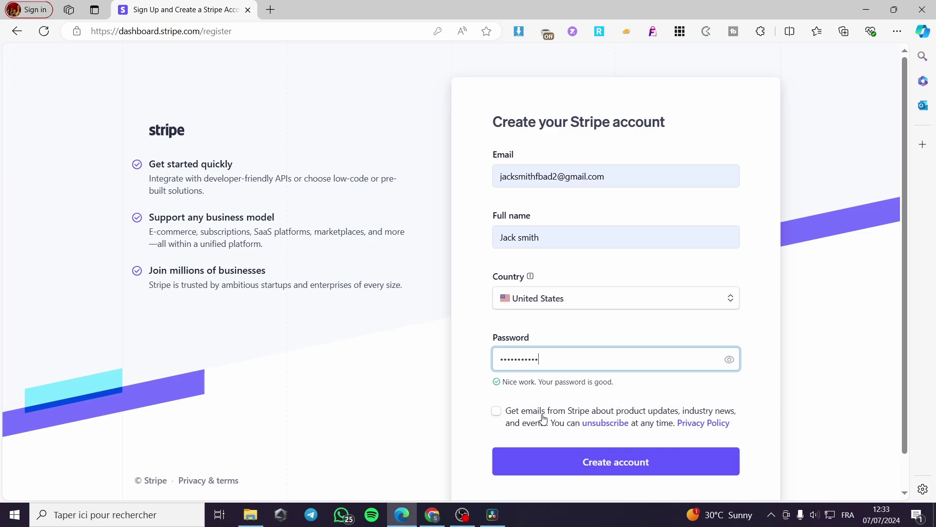
scroll(761, 412, "down", 1)
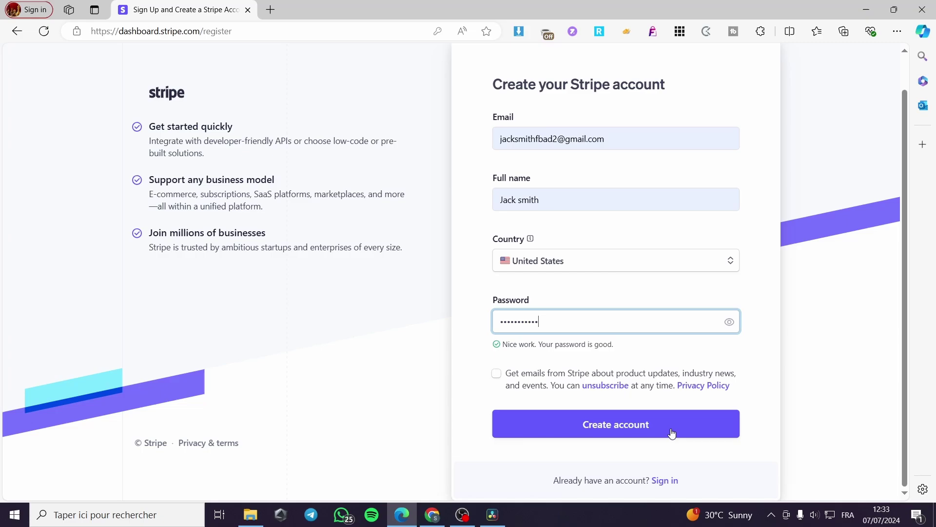
Submit the sign-up form to create the account and reach the New Business test-mode dashboard
left_click(626, 434)
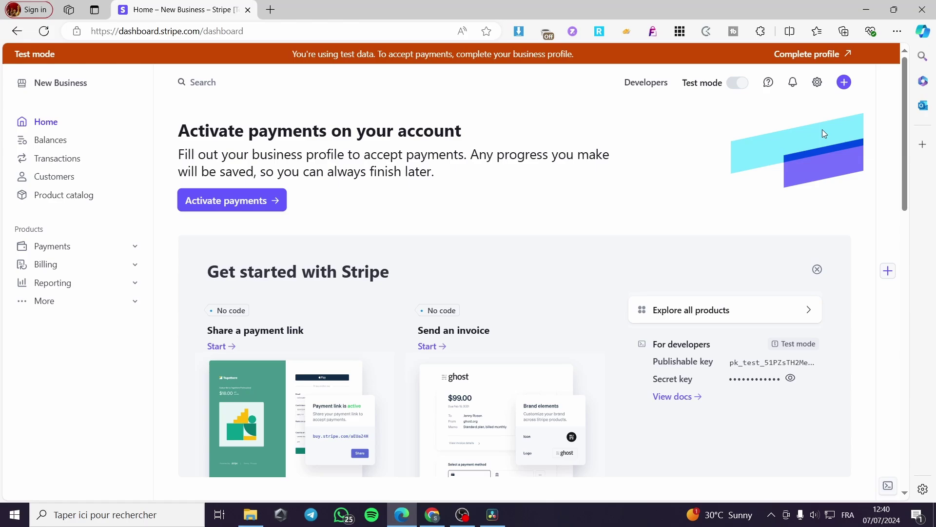
Start Complete profile and confirm United States as location and Individual as business type
left_click(832, 57)
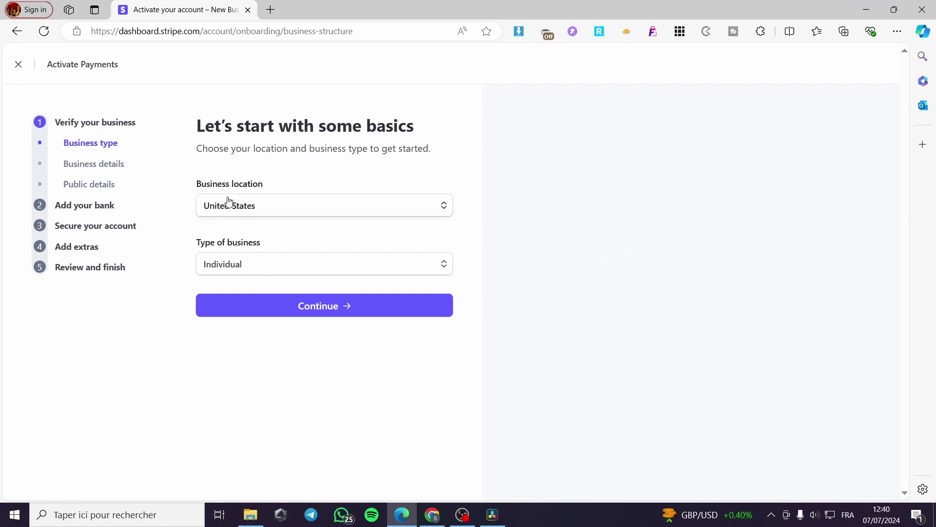
left_click(445, 205)
left_click(445, 205)
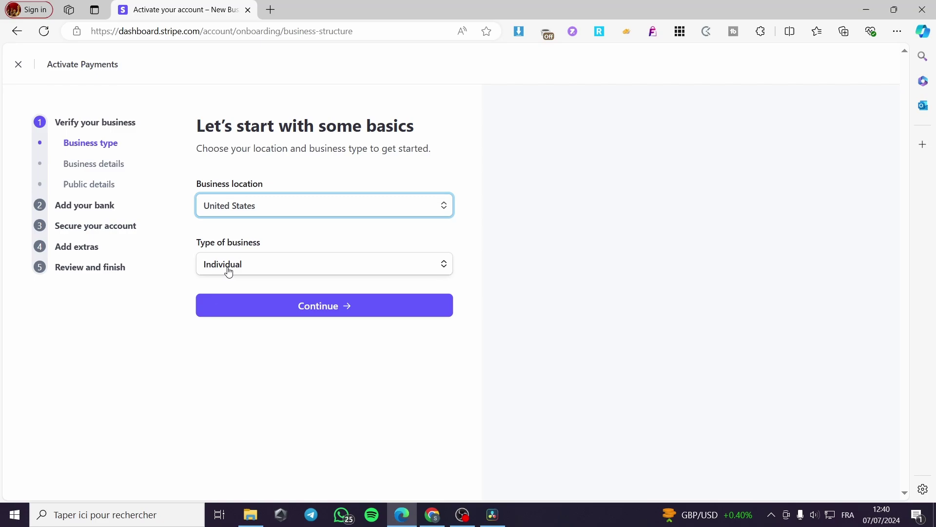
left_click(374, 266)
left_click(377, 266)
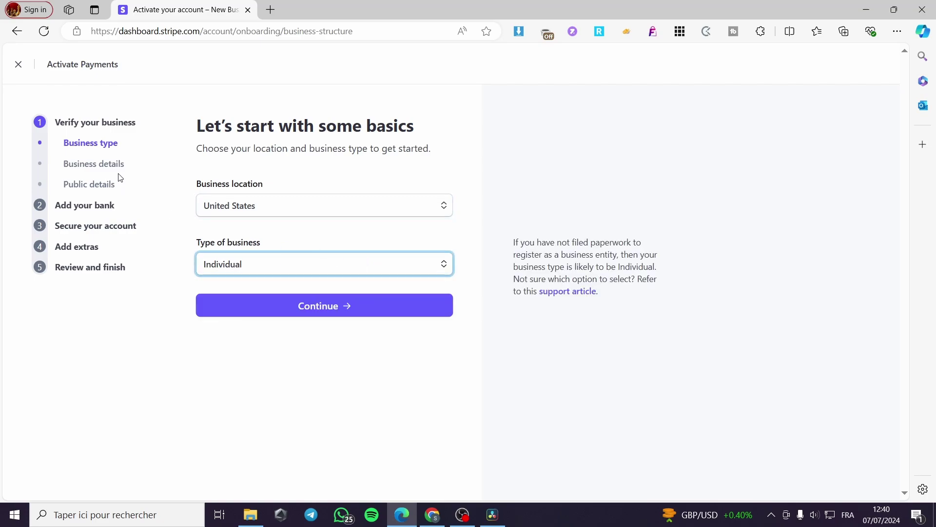
left_click(262, 275)
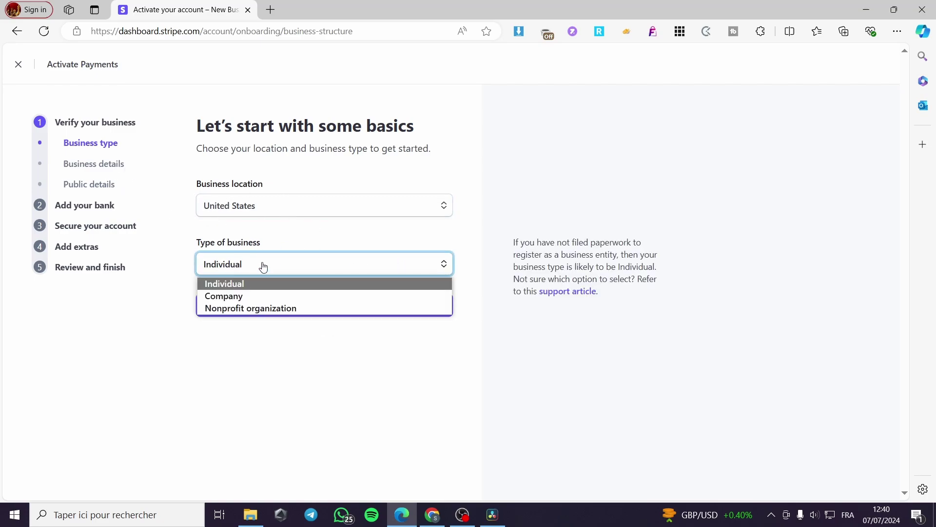
left_click(261, 265)
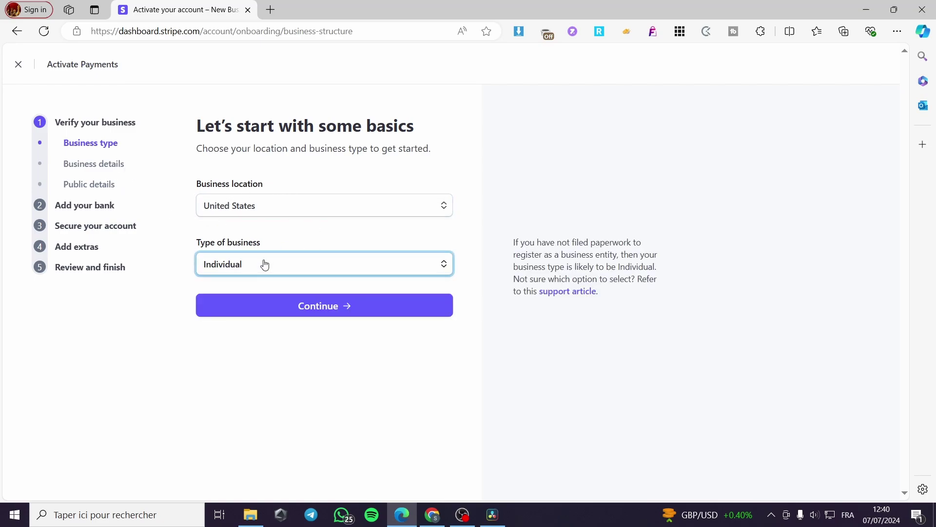
Continue to personal details and fill the legal first and last name from saved info
left_click(331, 312)
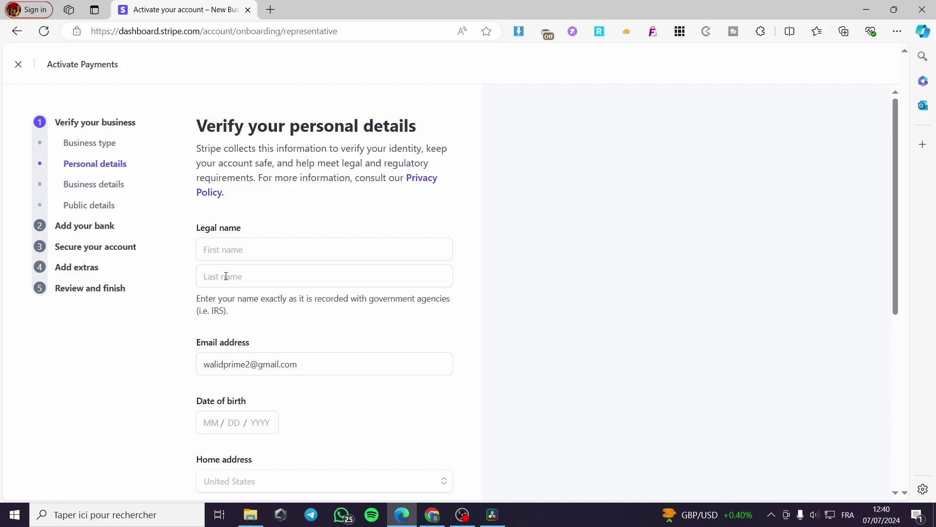
left_click(223, 251)
left_click(237, 288)
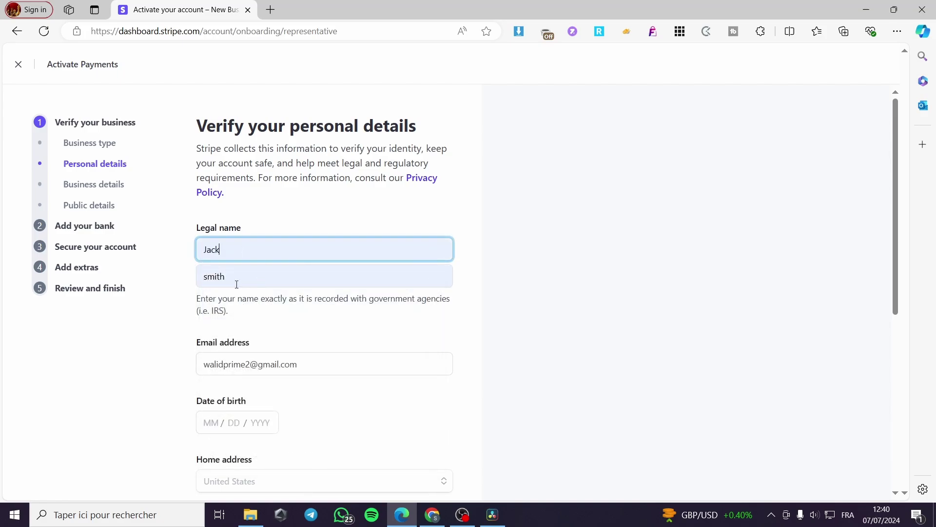
scroll(280, 256, "down", 2)
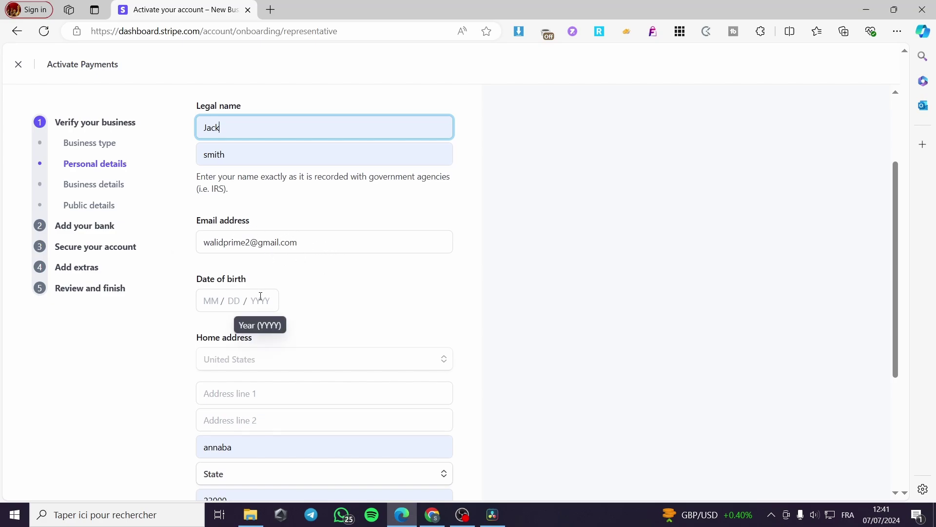
Enter 01/01/2001 as the date of birth
left_click(234, 300)
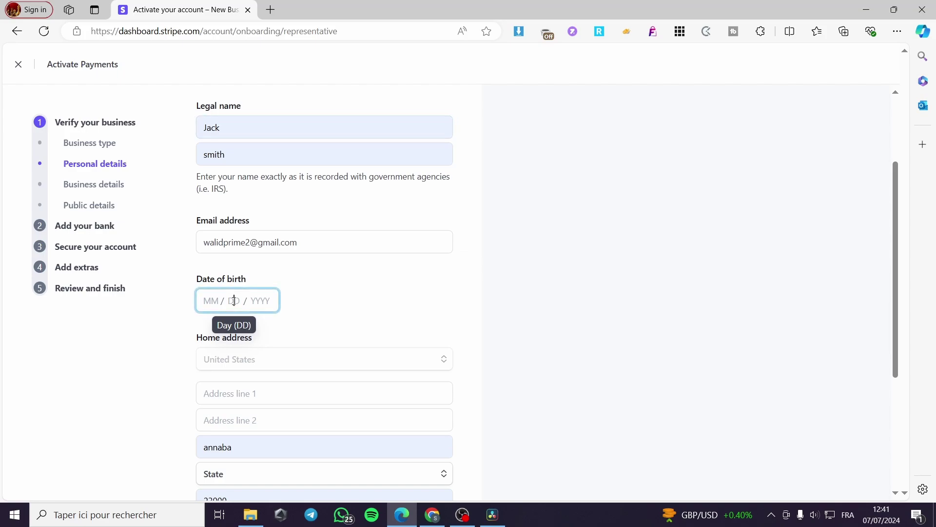
left_click(204, 300)
type("01 / 01 / 2001")
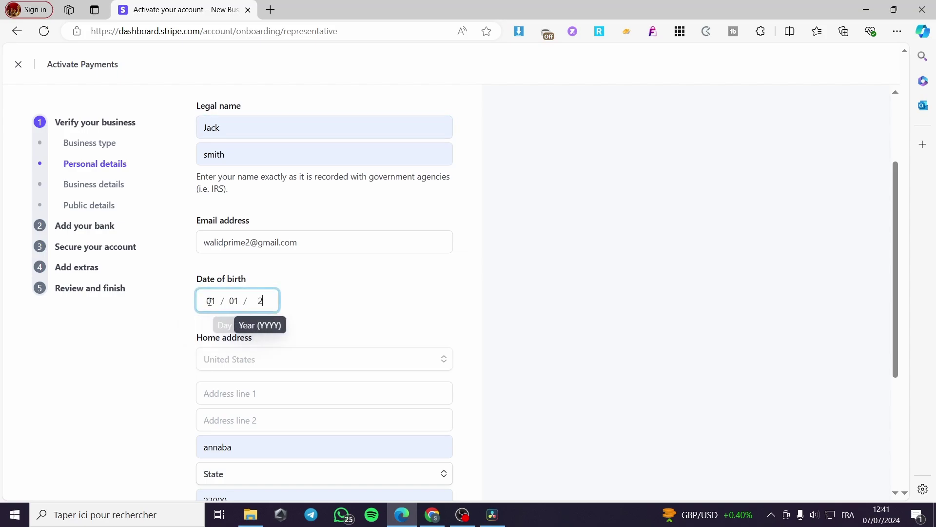
left_click(574, 271)
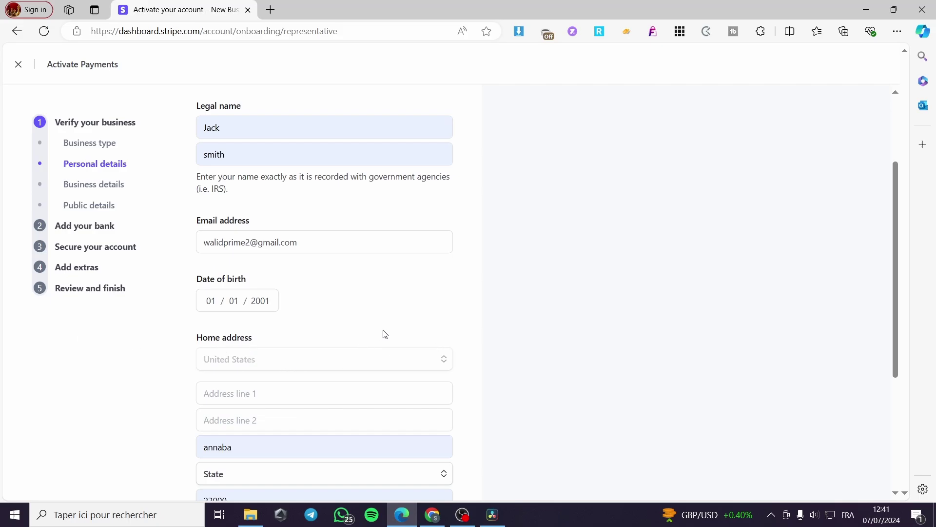
scroll(353, 324, "up", 3)
scroll(440, 347, "down", 3)
Clear the prefilled city and complete the home address from the 13th Street, Niles suggestion
left_click(250, 445)
left_click_drag(251, 445, 177, 446)
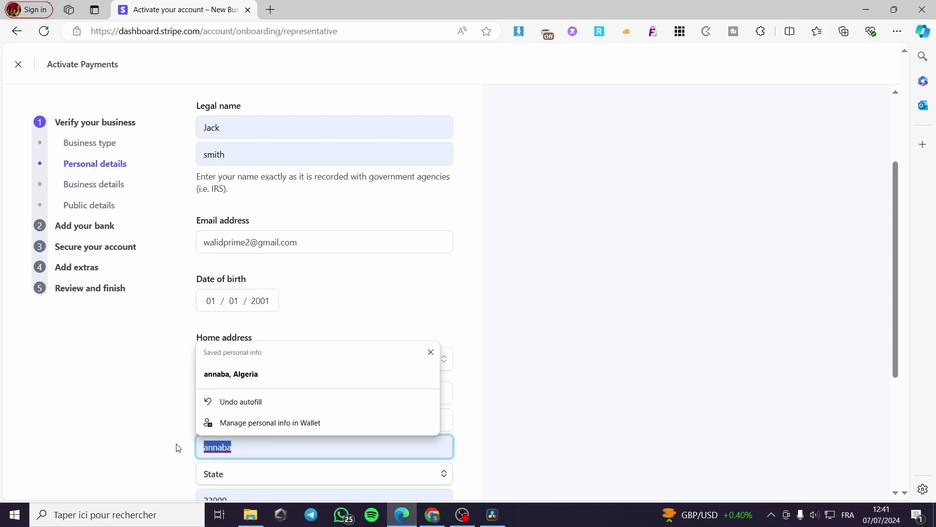
key("BackSpace")
left_click(231, 398)
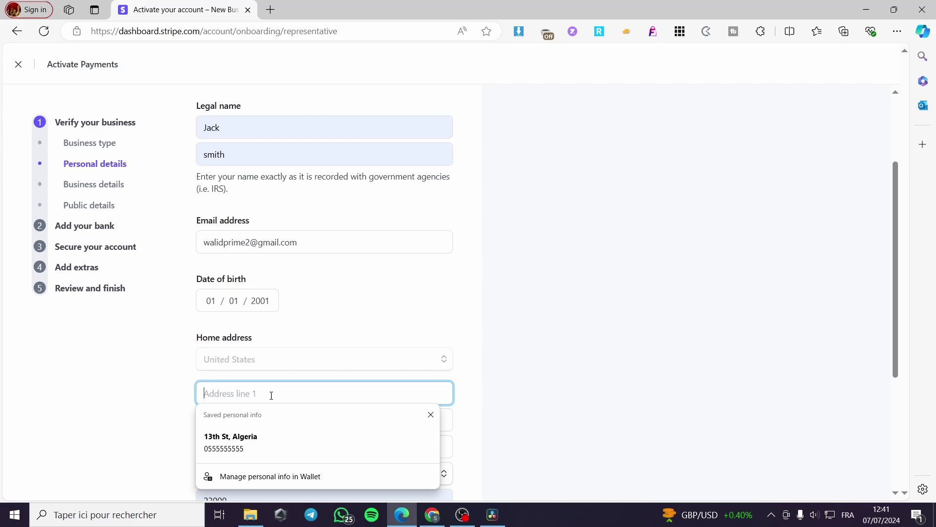
left_click(234, 441)
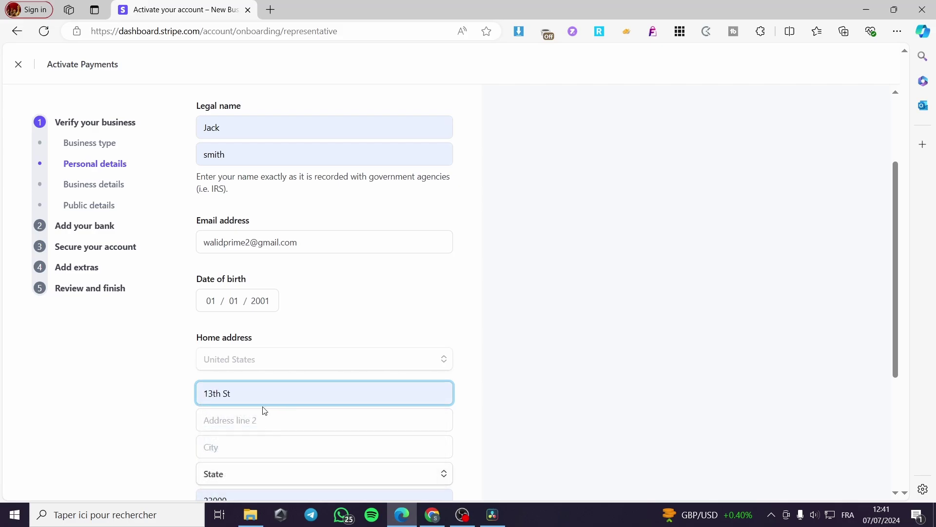
scroll(263, 410, "down", 2)
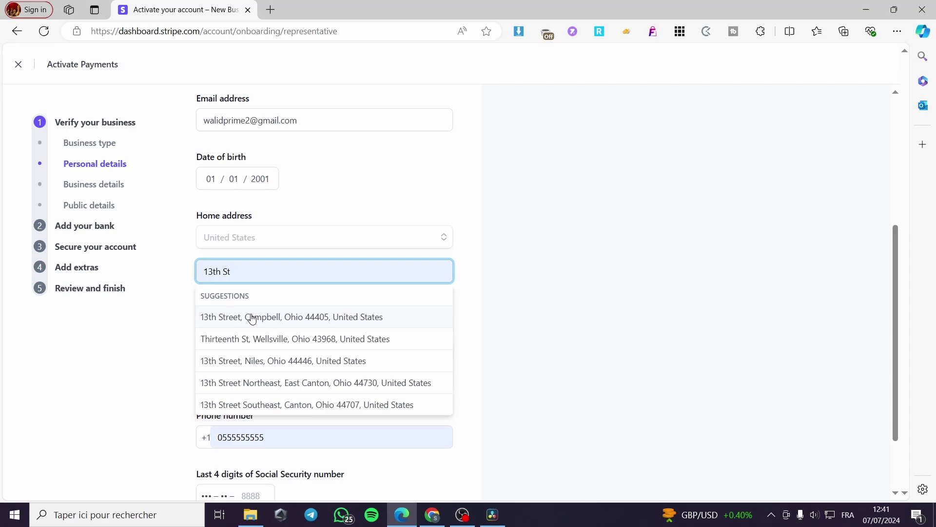
left_click(343, 361)
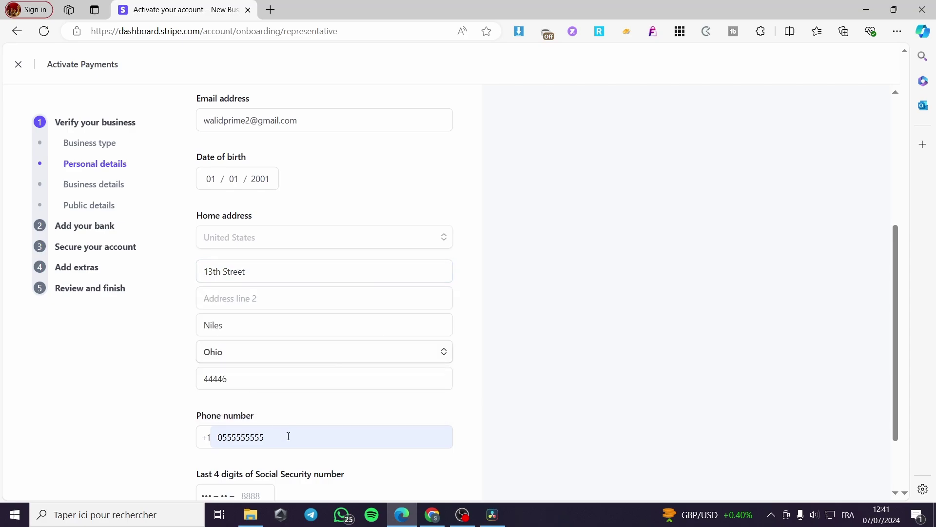
Edit the phone number, enter the SSN last 4 digits, and submit the personal details
left_click_drag(288, 436, 269, 440)
left_click(564, 410)
scroll(220, 436, "down", 2)
left_click(222, 351)
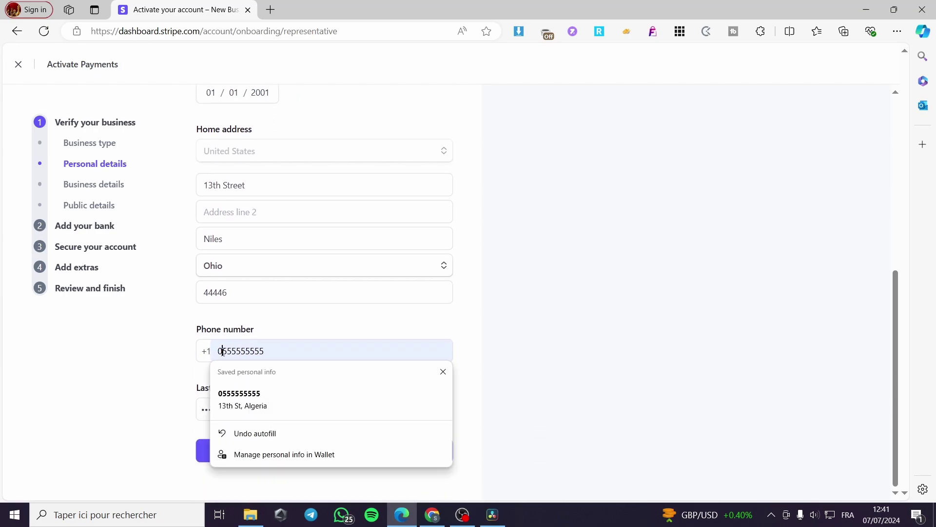
left_click(205, 410)
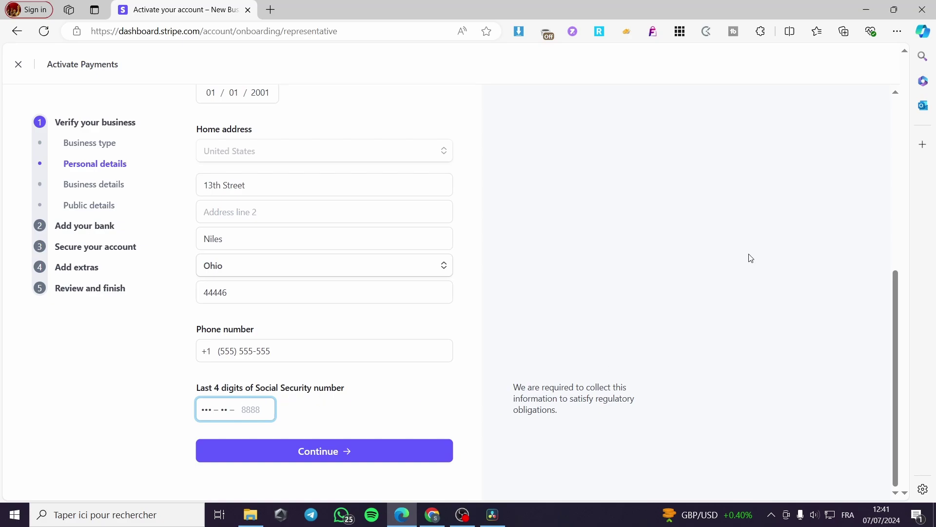
type("4123")
left_click(319, 457)
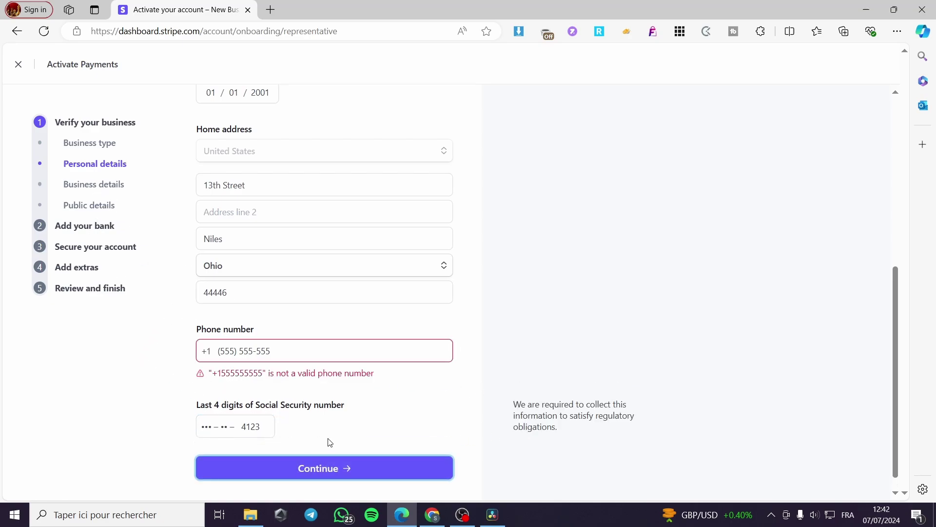
Choose Clothing and accessories as the industry, try to submit, then jump to Public details
left_click(95, 184)
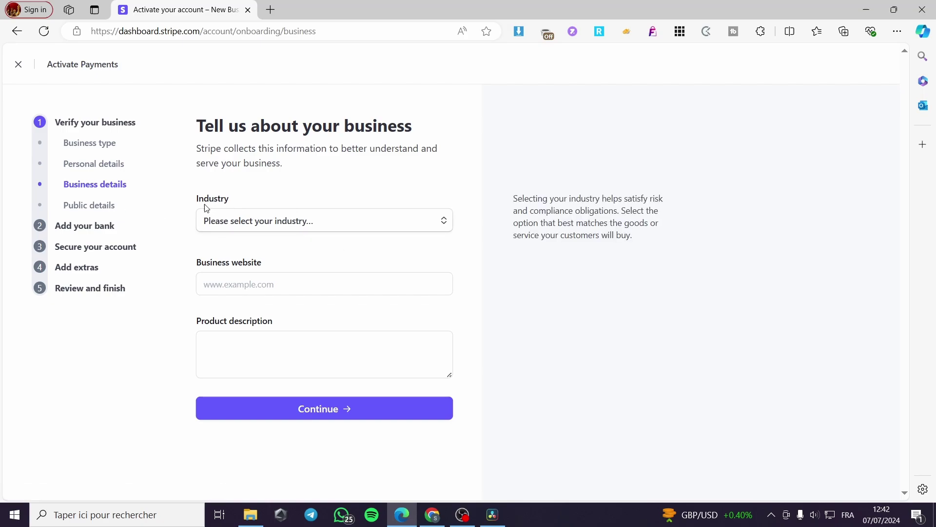
left_click(319, 228)
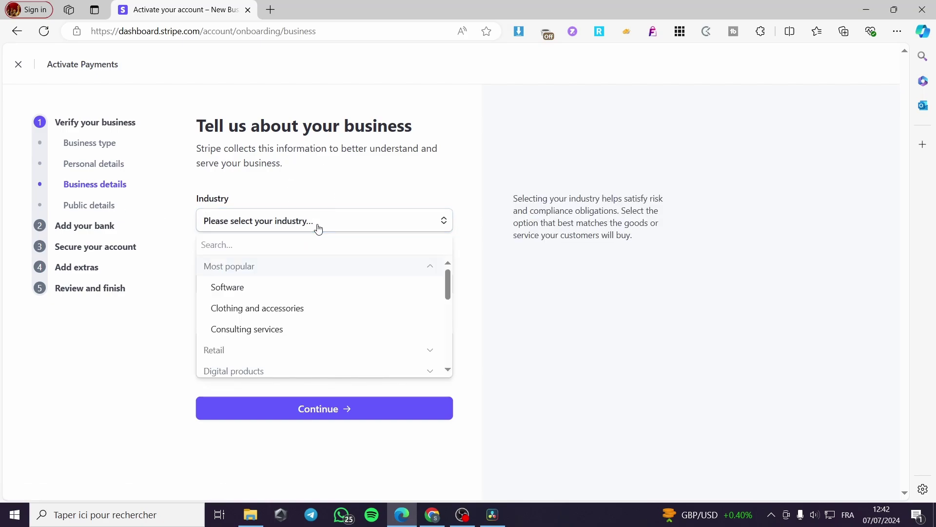
scroll(336, 299, "down", 10)
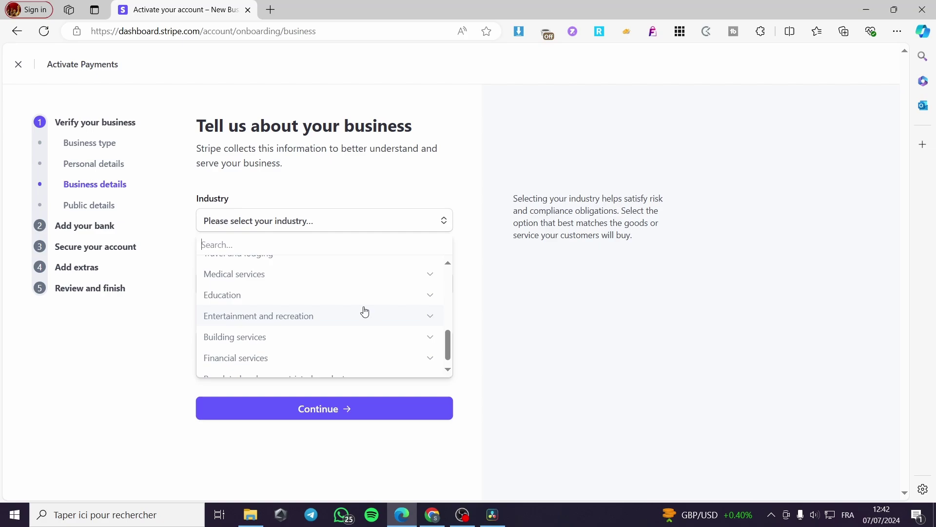
scroll(264, 336, "up", 3)
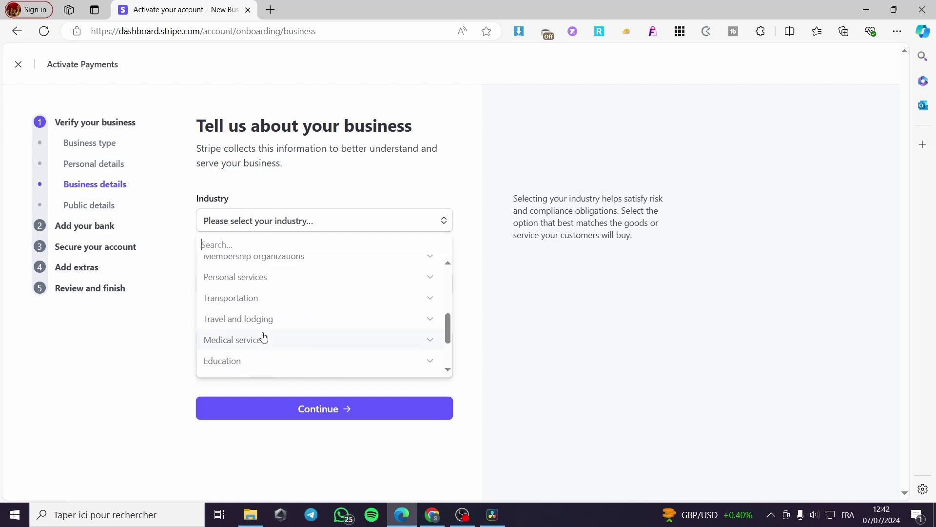
scroll(274, 342, "up", 7)
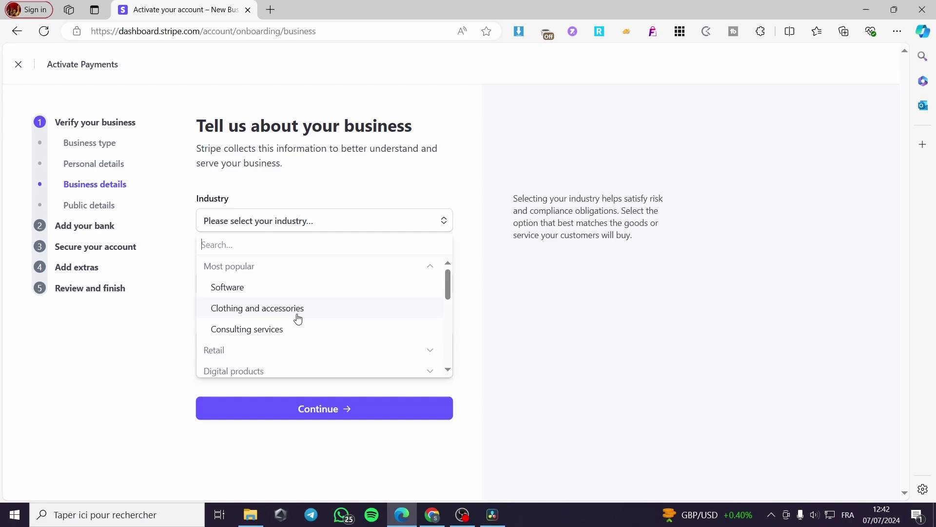
left_click(283, 313)
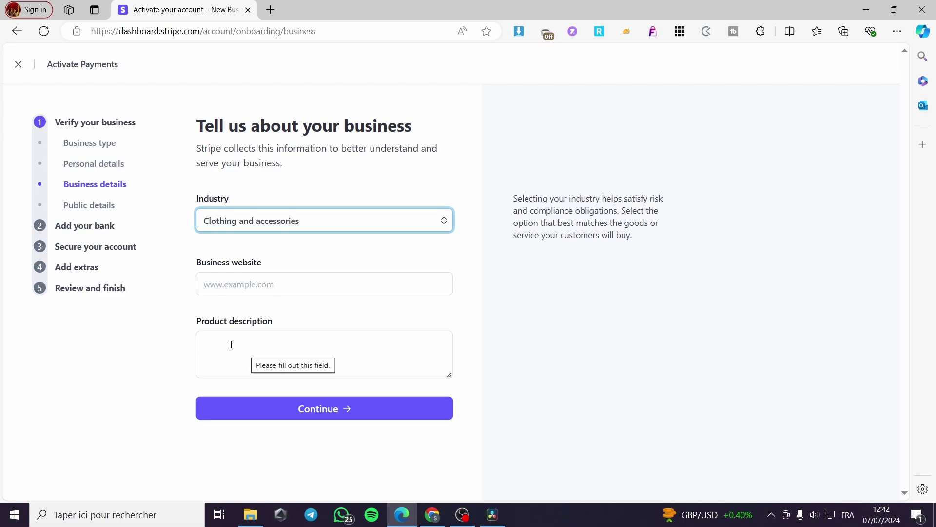
left_click(310, 413)
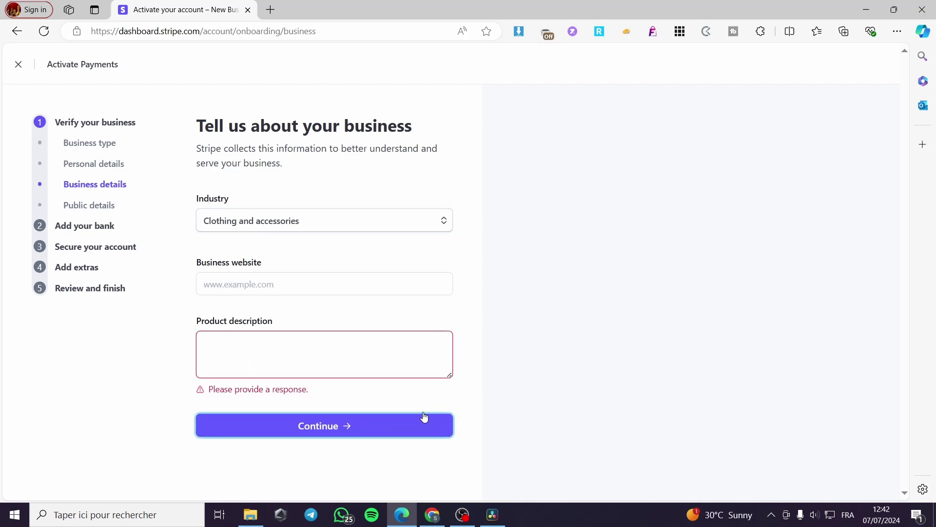
left_click(85, 205)
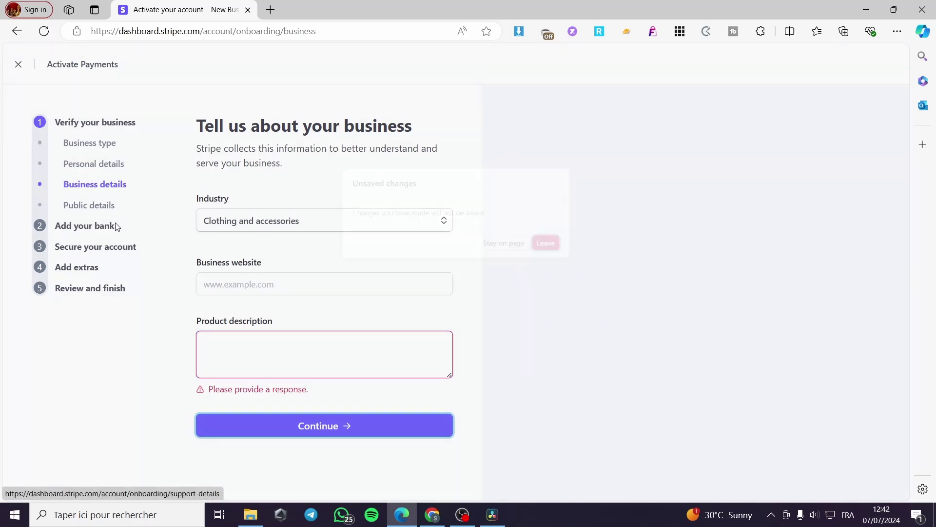
Leave business details unsaved and keep public details blank, with phone shown on receipts
left_click(554, 258)
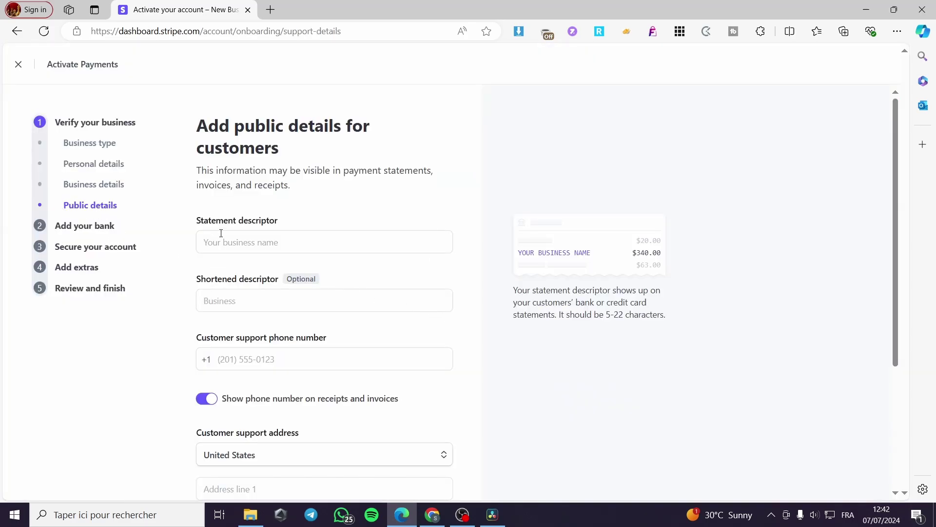
left_click(263, 243)
scroll(278, 351, "down", 3)
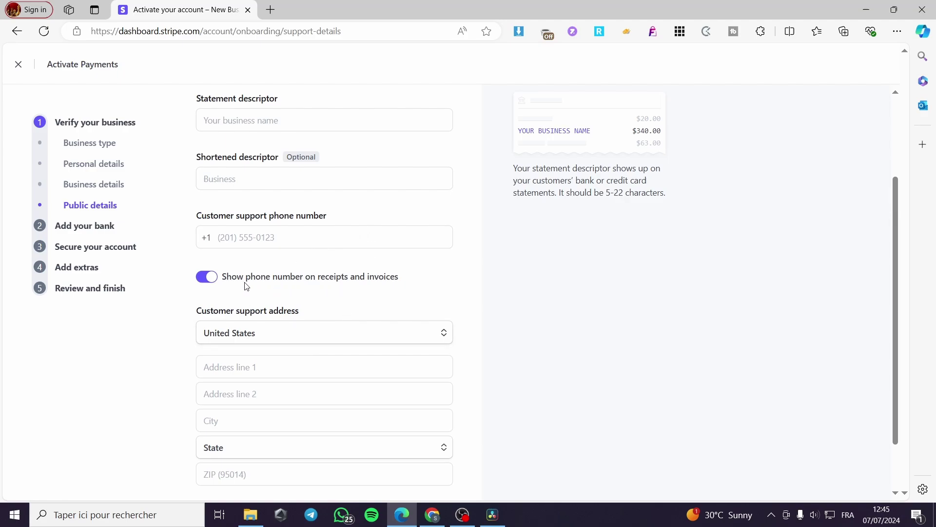
left_click(215, 284)
left_click(207, 278)
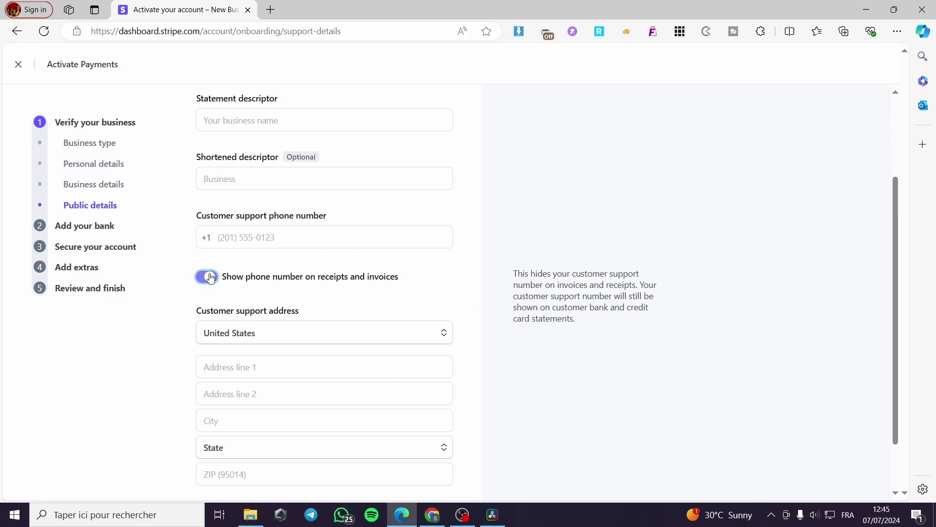
scroll(308, 313, "down", 2)
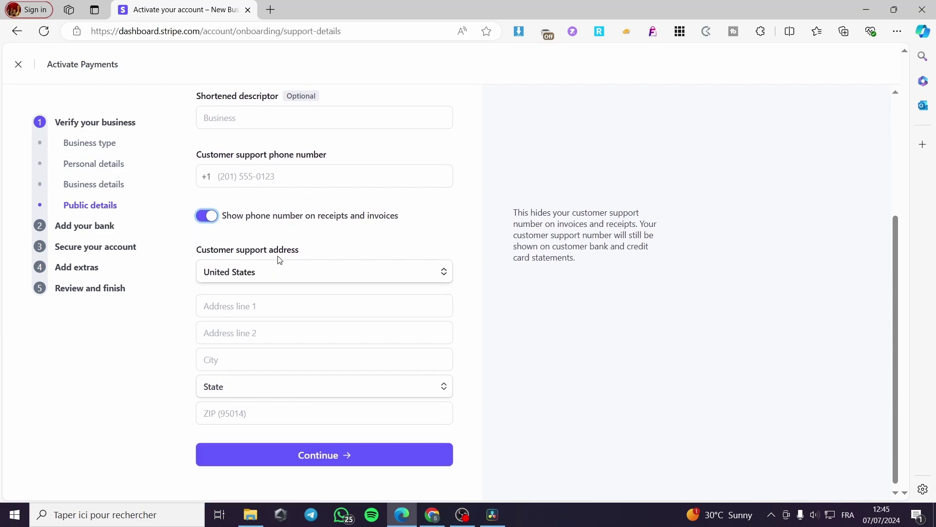
scroll(337, 276, "down", 1)
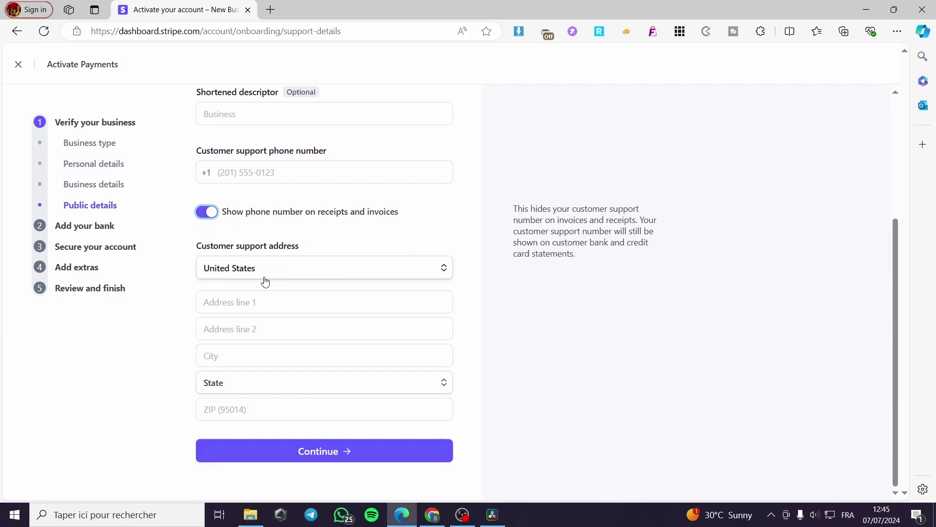
On the Add your bank step, pick Chase, then close its login prompt without linking
left_click(94, 225)
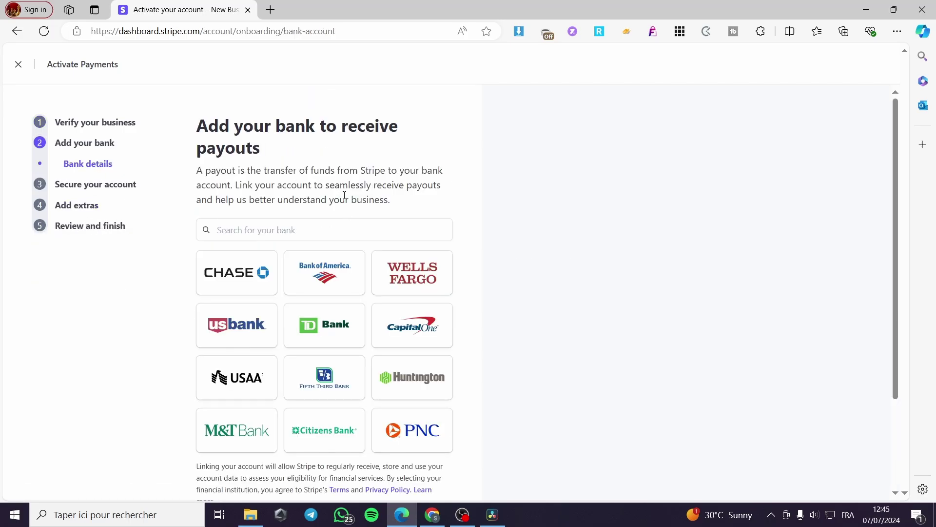
scroll(485, 271, "down", 3)
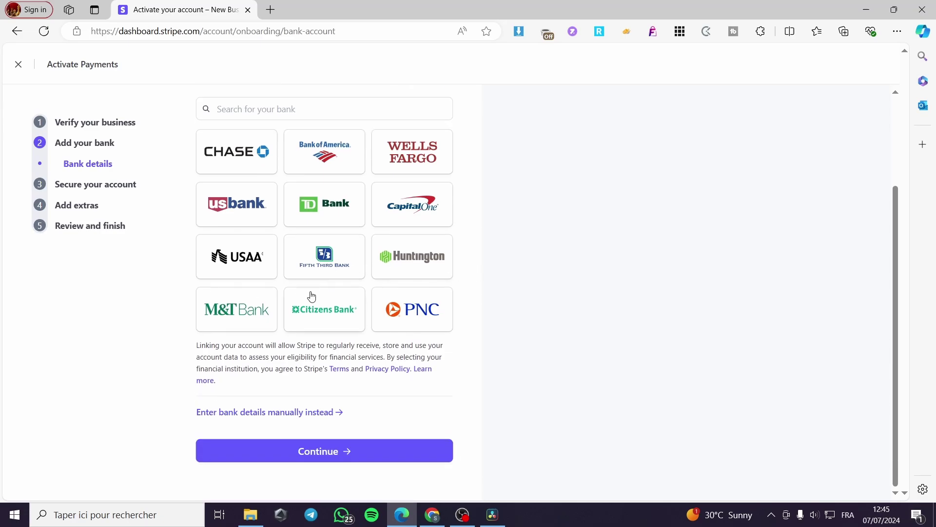
scroll(396, 325, "up", 1)
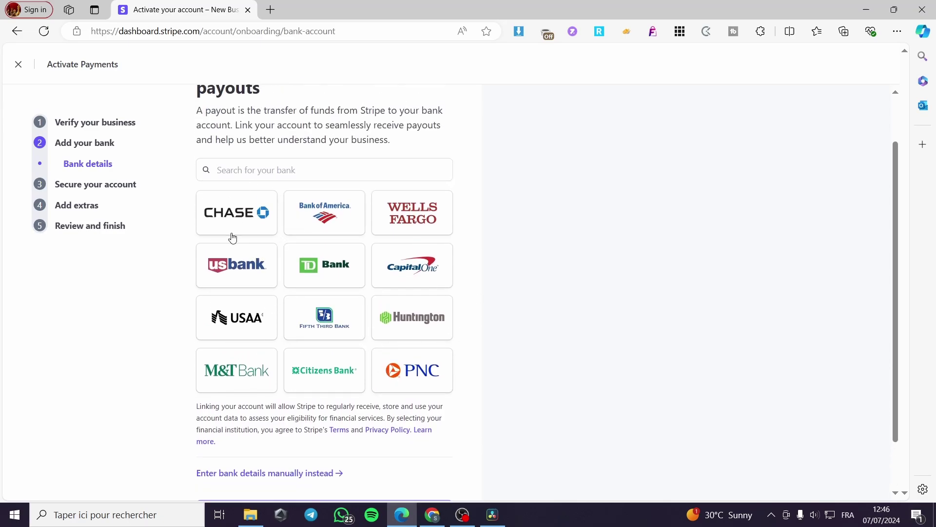
scroll(273, 288, "up", 1)
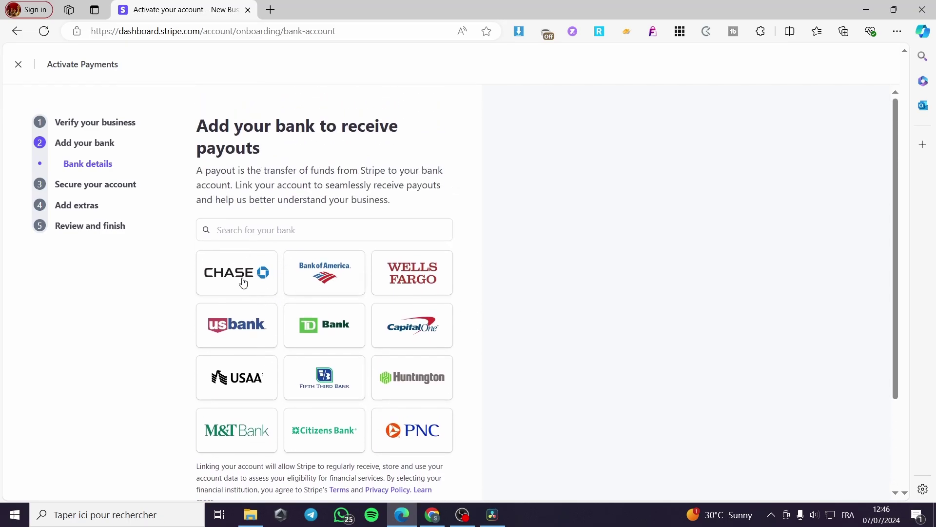
left_click(446, 319)
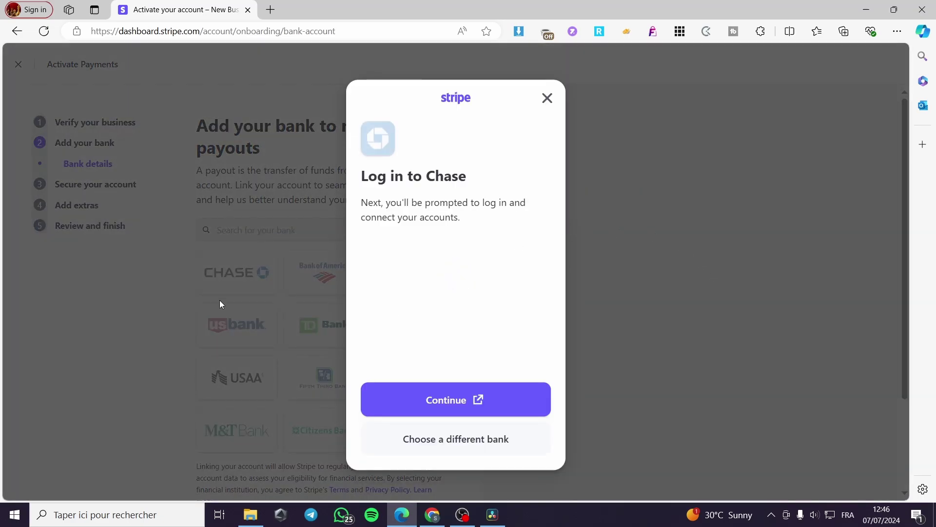
left_click(548, 99)
scroll(431, 341, "down", 3)
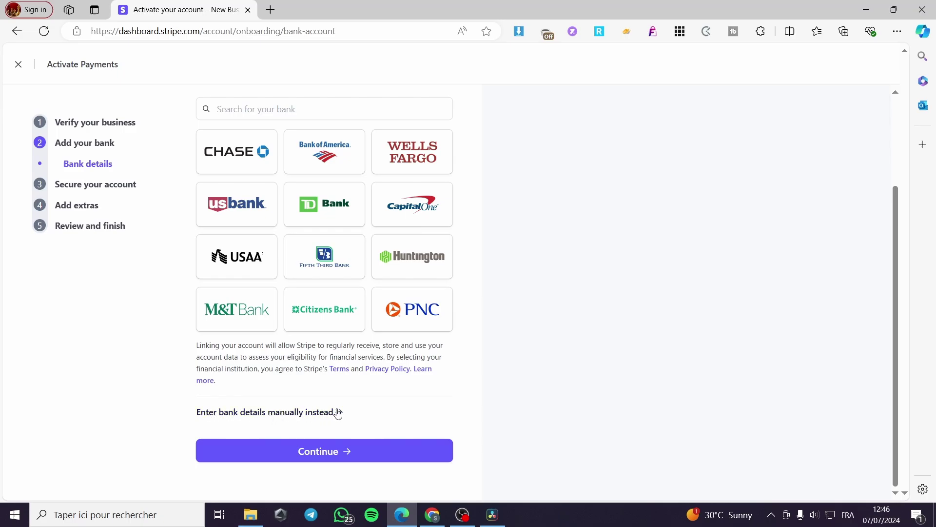
Pass over the Secure your account step and go to the Add extras tax calculation page
left_click(95, 189)
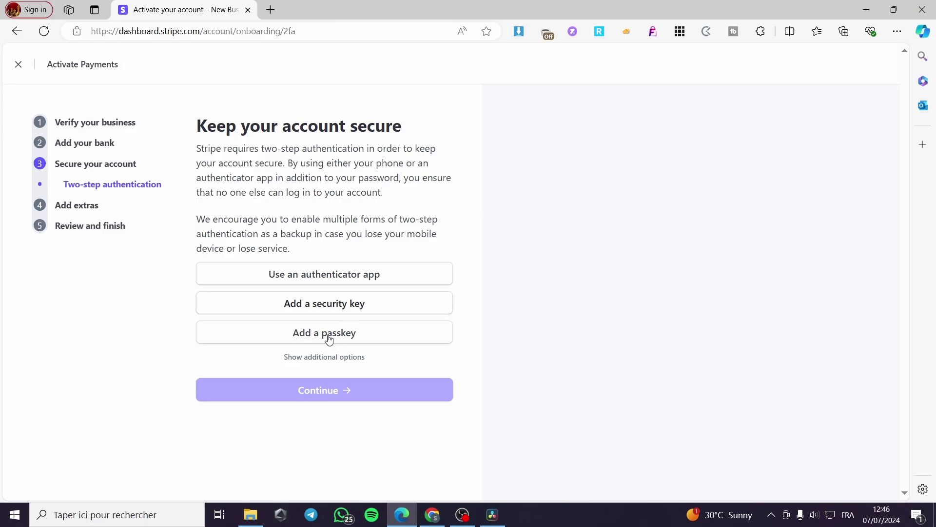
left_click(89, 207)
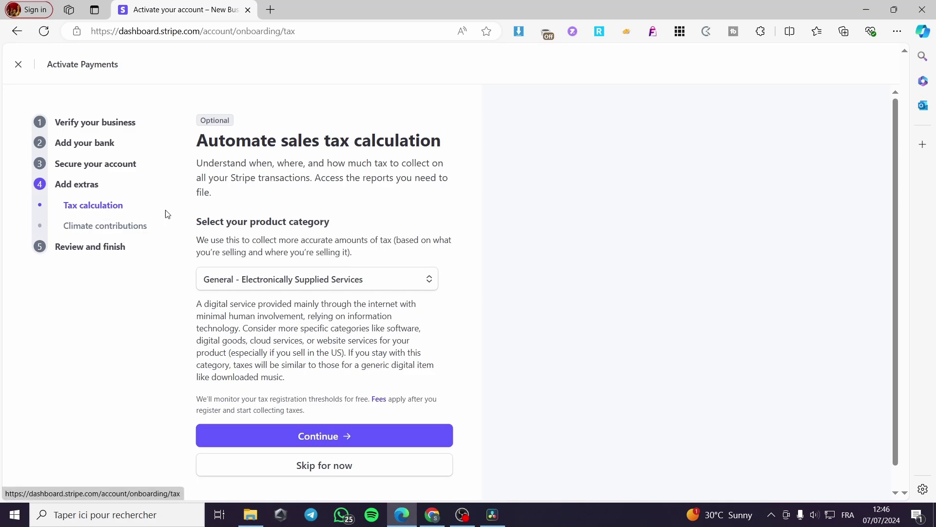
Choose General - Tangible Goods from the sales tax product category list
left_click(349, 281)
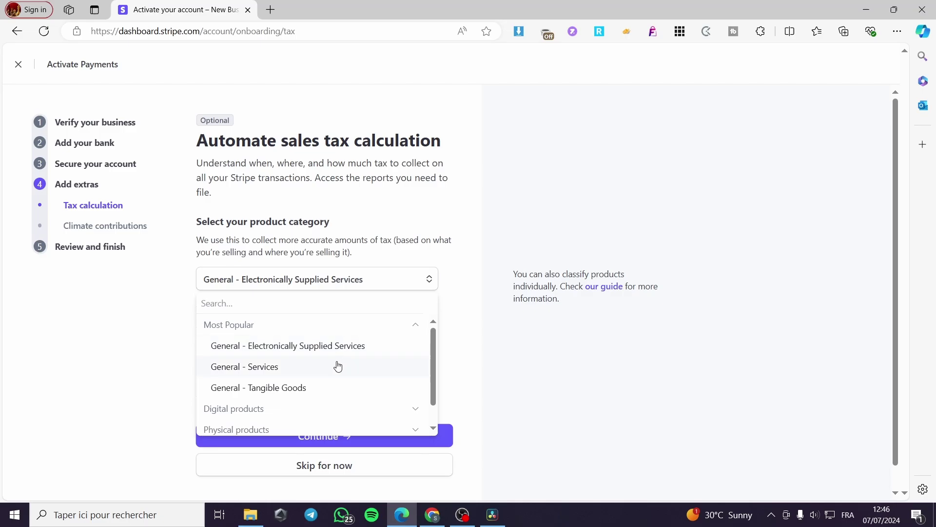
left_click(288, 408)
scroll(291, 409, "down", 1)
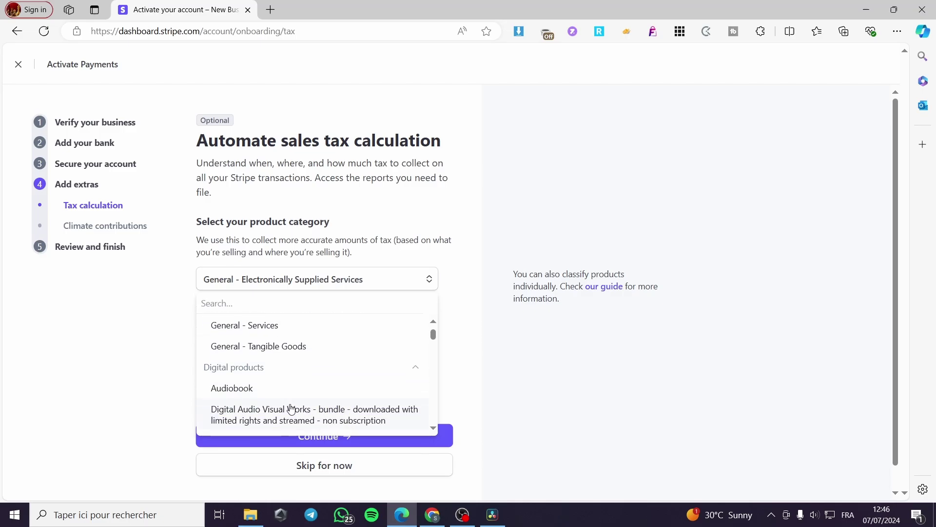
scroll(292, 409, "down", 2)
scroll(295, 368, "up", 4)
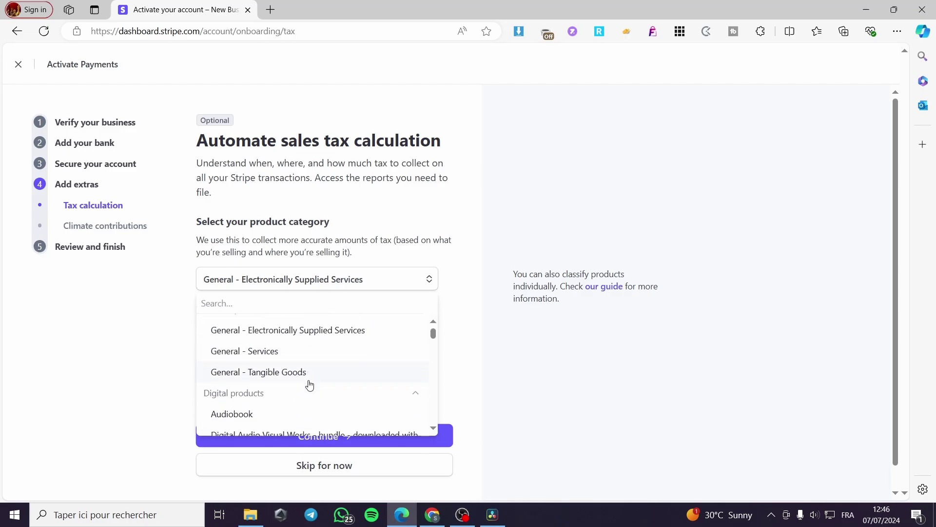
left_click(308, 384)
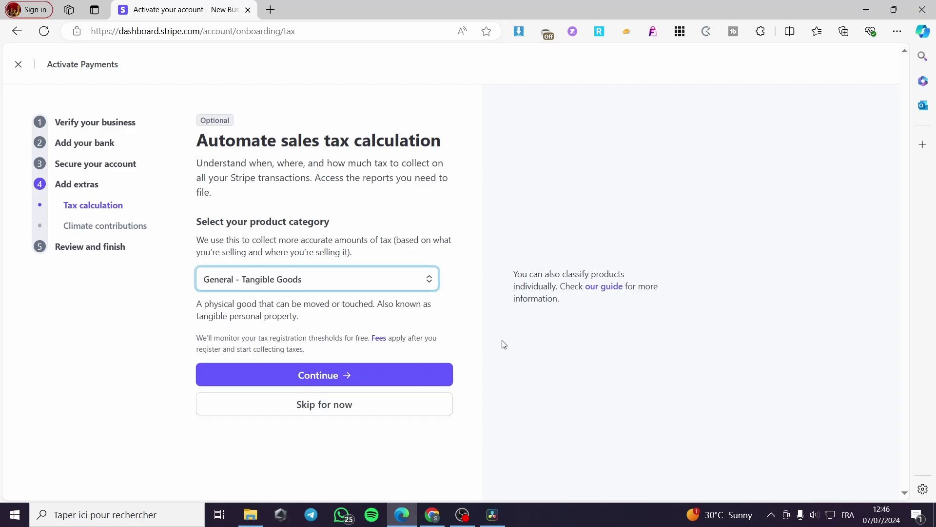
Continue past tax setup, try the 1.5% and 0.5% climate options, then choose 'No thanks'
left_click(323, 384)
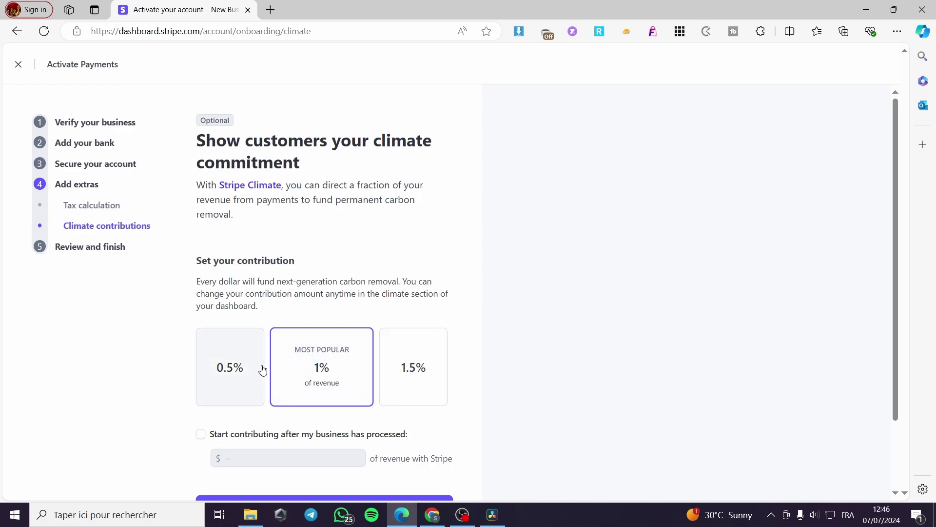
scroll(263, 370, "down", 2)
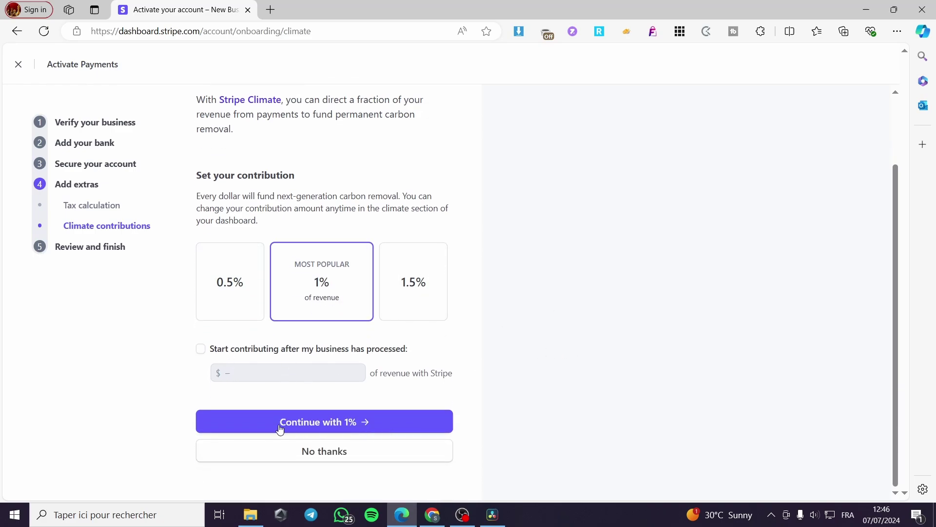
left_click(433, 306)
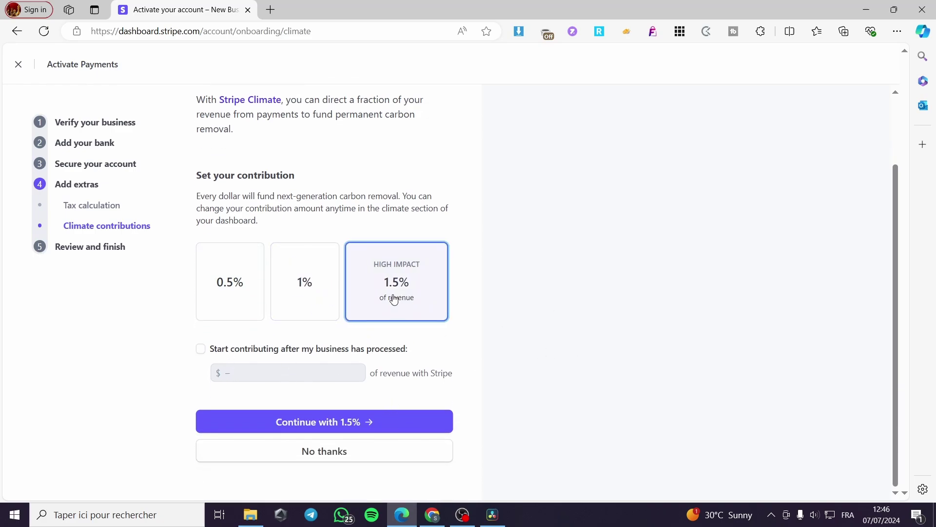
left_click(235, 306)
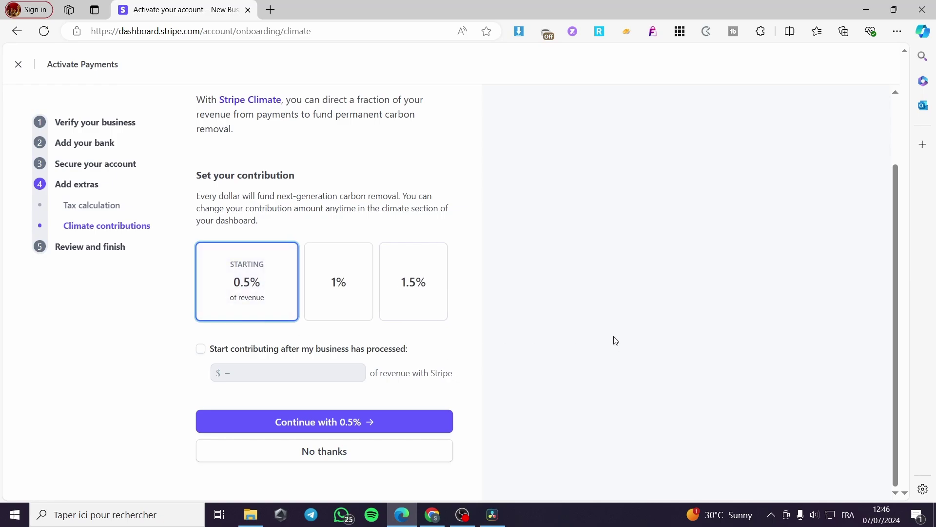
left_click(329, 456)
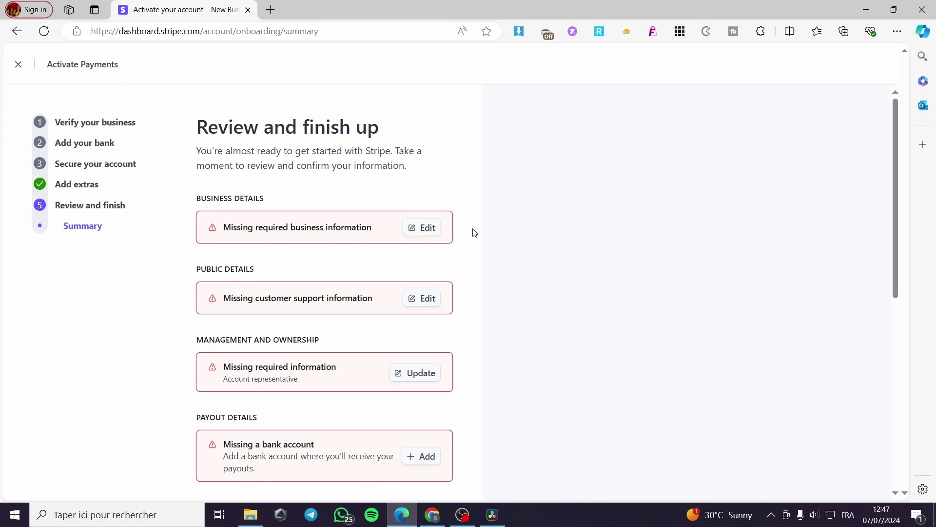
scroll(407, 197, "down", 8)
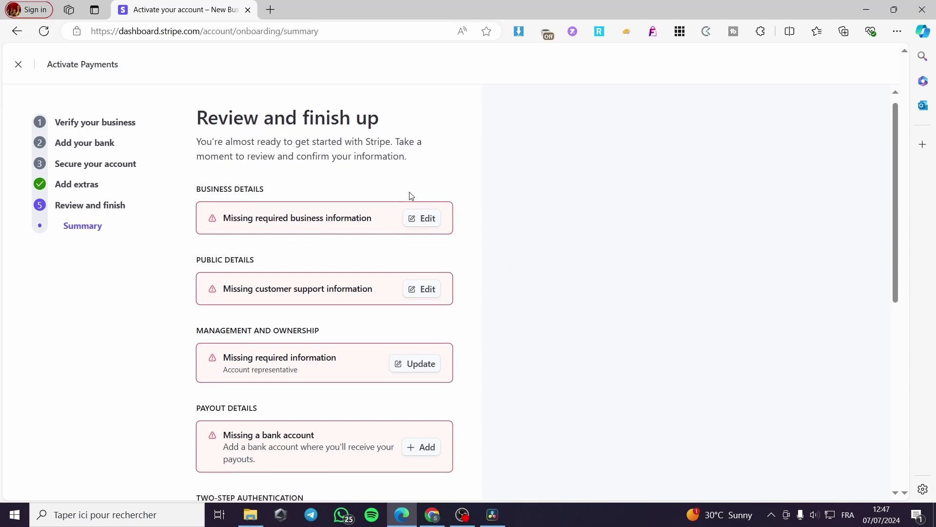
scroll(439, 256, "up", 8)
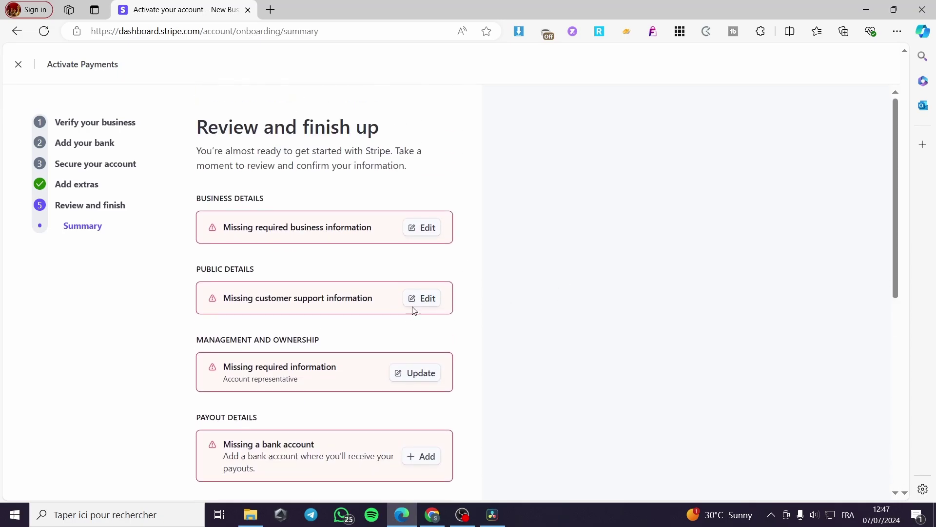
scroll(585, 210, "down", 8)
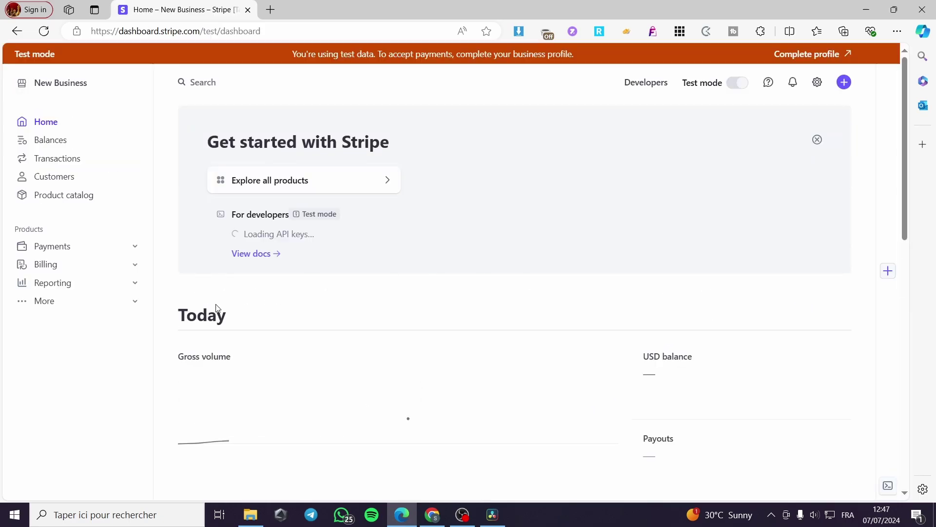
Expand the Payments, Billing, Reporting and More sidebar sections, then collapse the extra products again
left_click(115, 253)
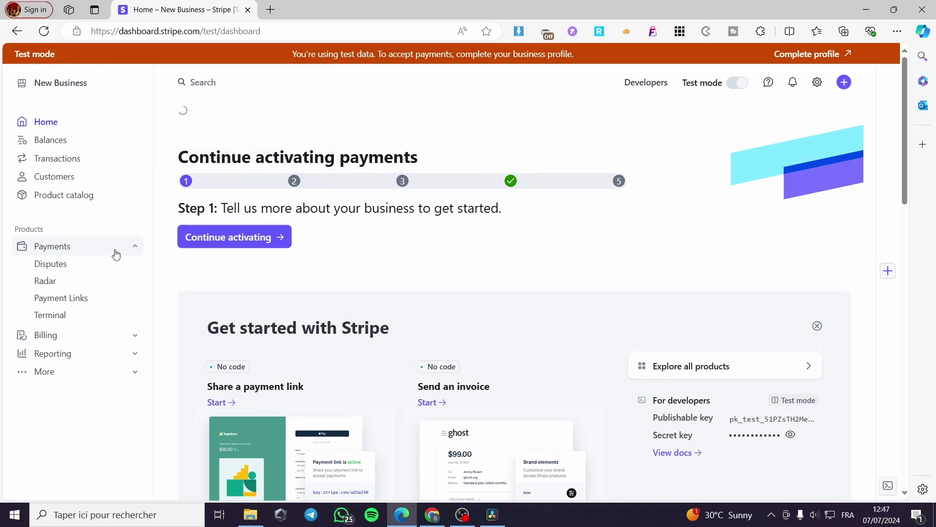
left_click(134, 335)
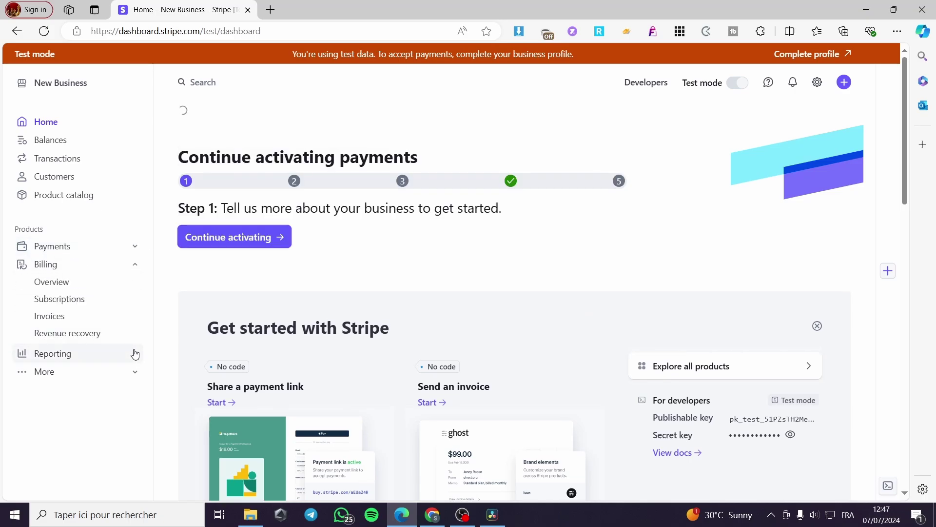
left_click(135, 354)
left_click(135, 373)
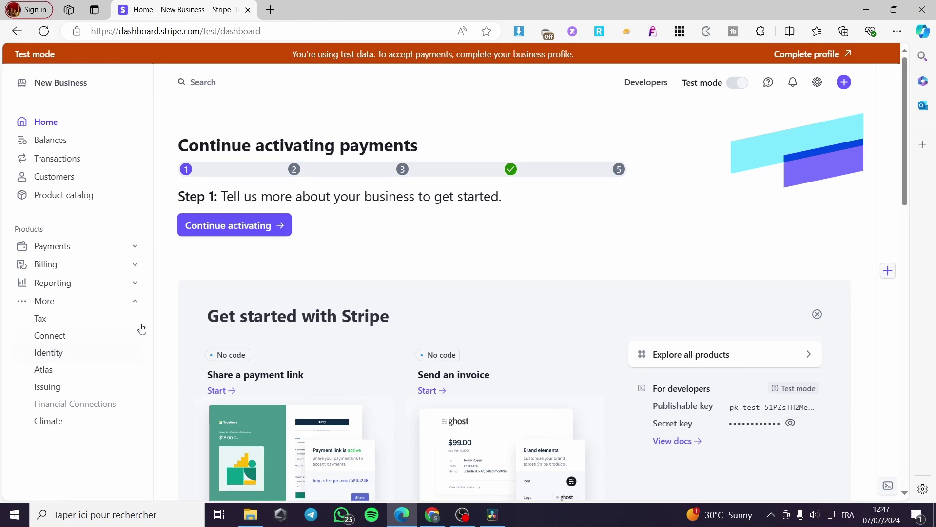
left_click(135, 307)
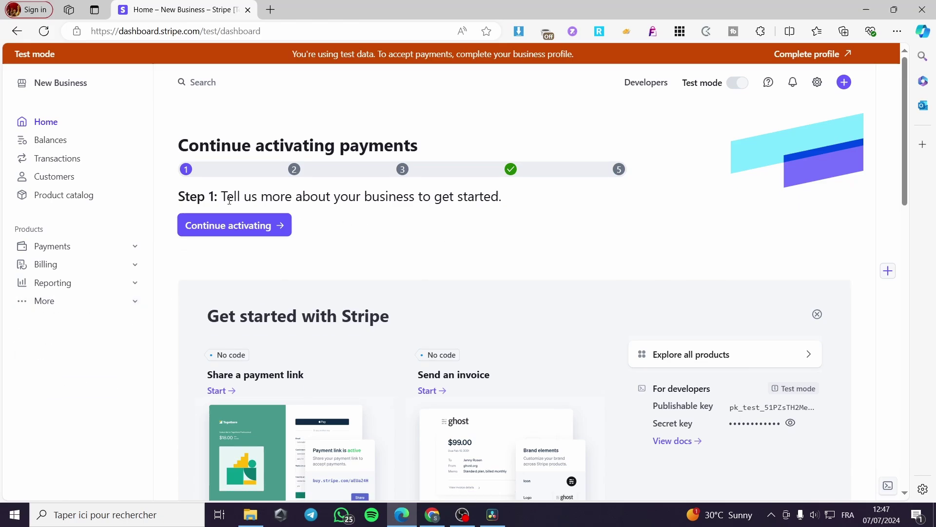
Open the Product catalog, look over the + create options, then dismiss the menu
left_click(56, 198)
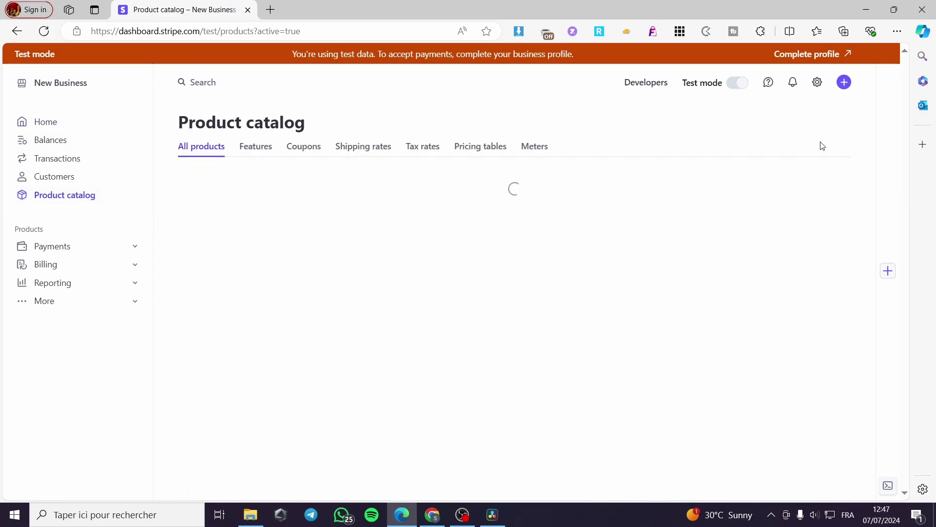
left_click(848, 85)
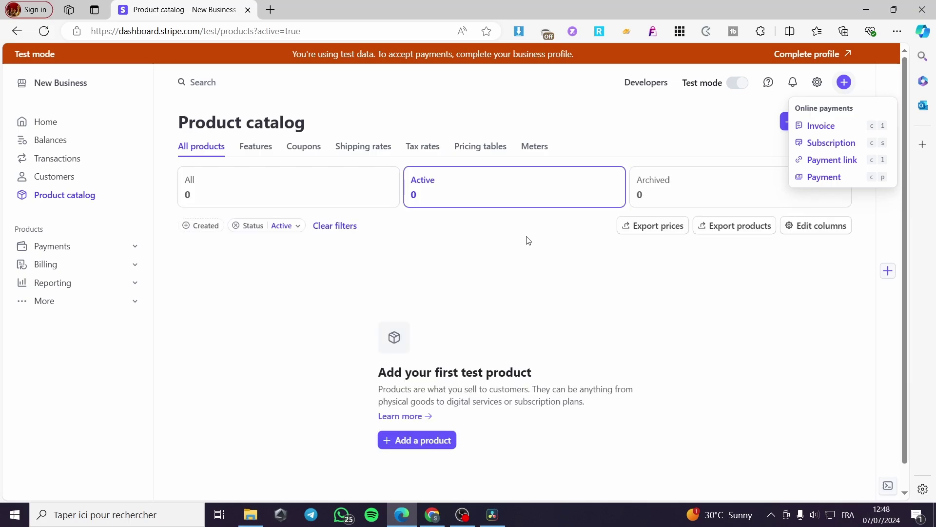
left_click(595, 108)
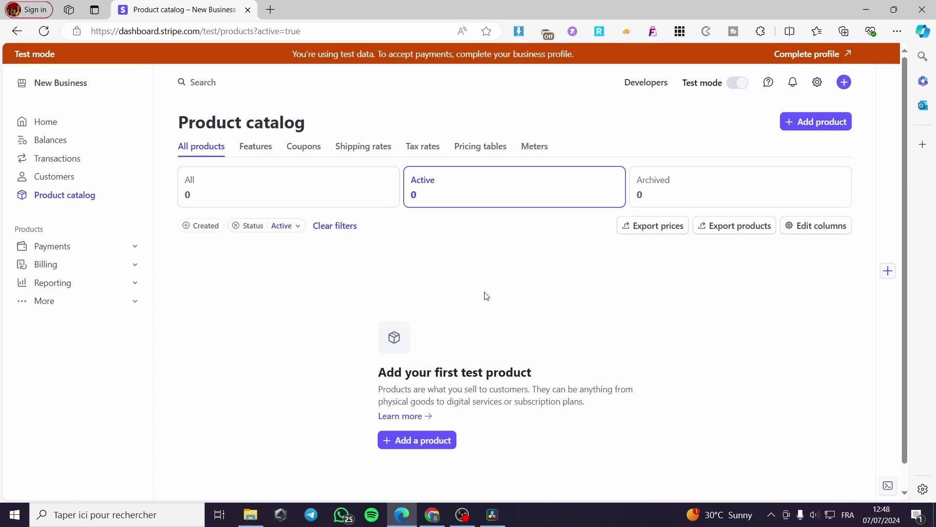
In a new tab, enter 'shop' and go to the 'My Store - Home - Shopify' admin
left_click(270, 10)
type("shopify")
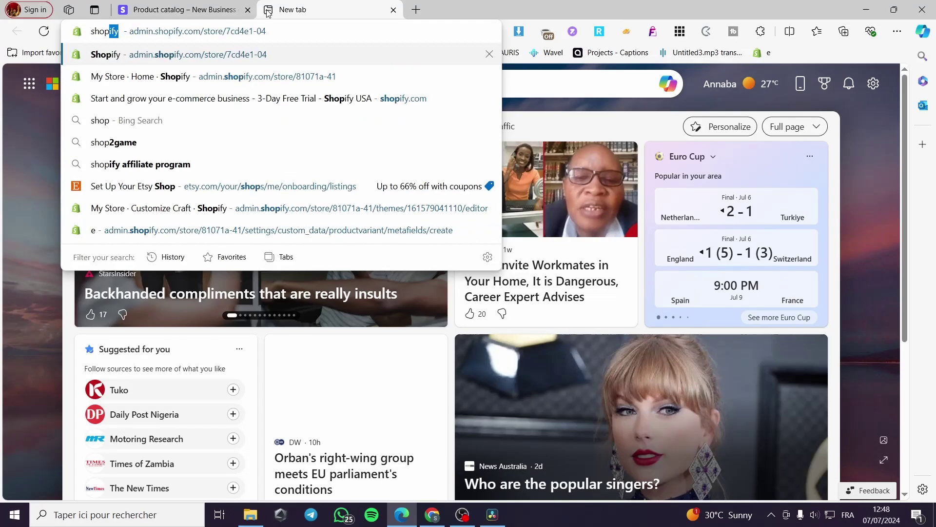
left_click(288, 77)
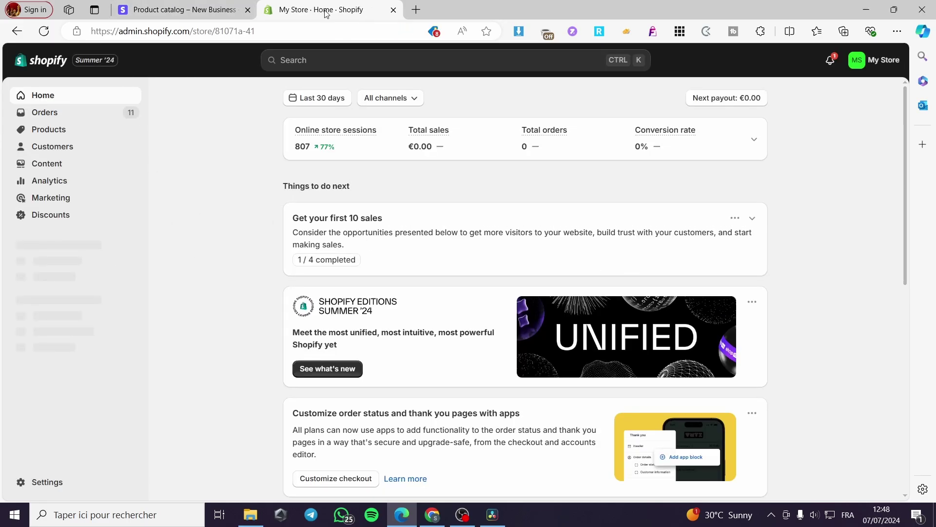
Go to Settings > Payments in the Shopify admin
left_click(43, 483)
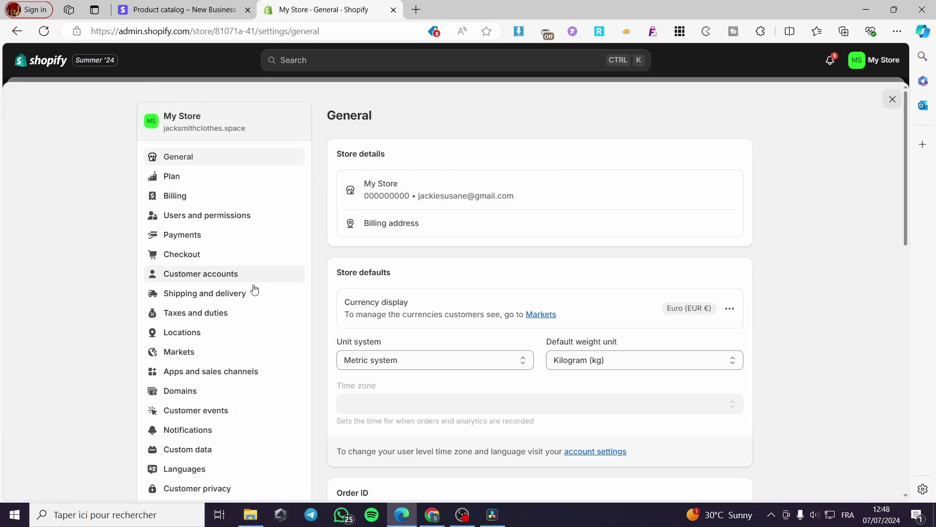
left_click(200, 239)
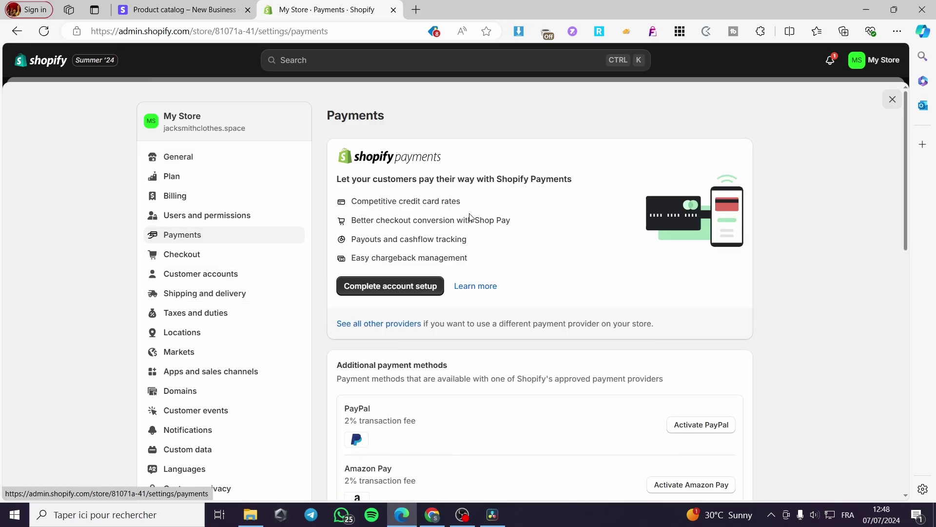
Select Stripe from all other providers and confirm deactivating Shopify Payments
left_click(399, 326)
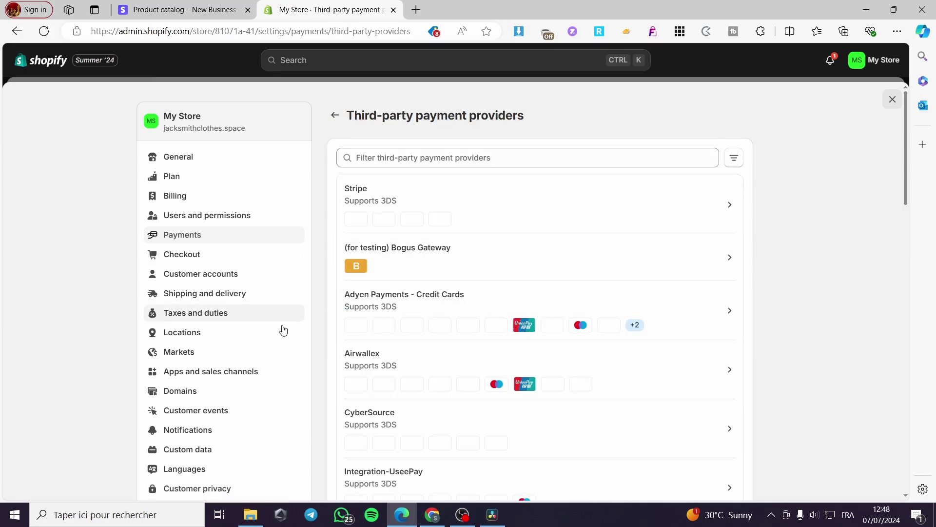
left_click(395, 195)
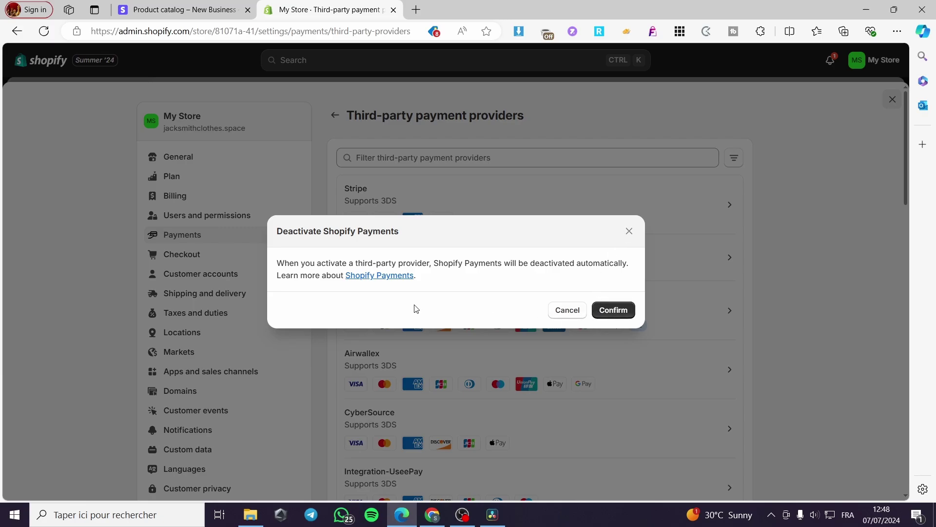
left_click(622, 313)
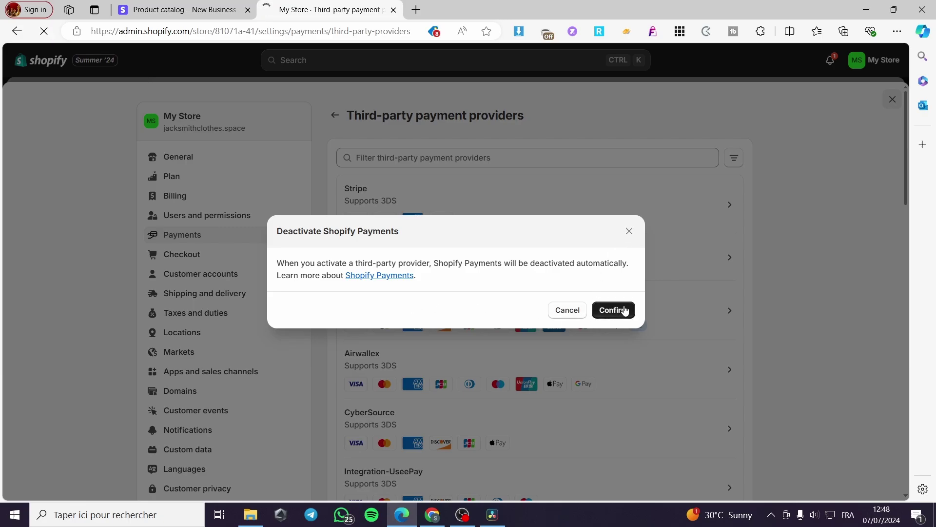